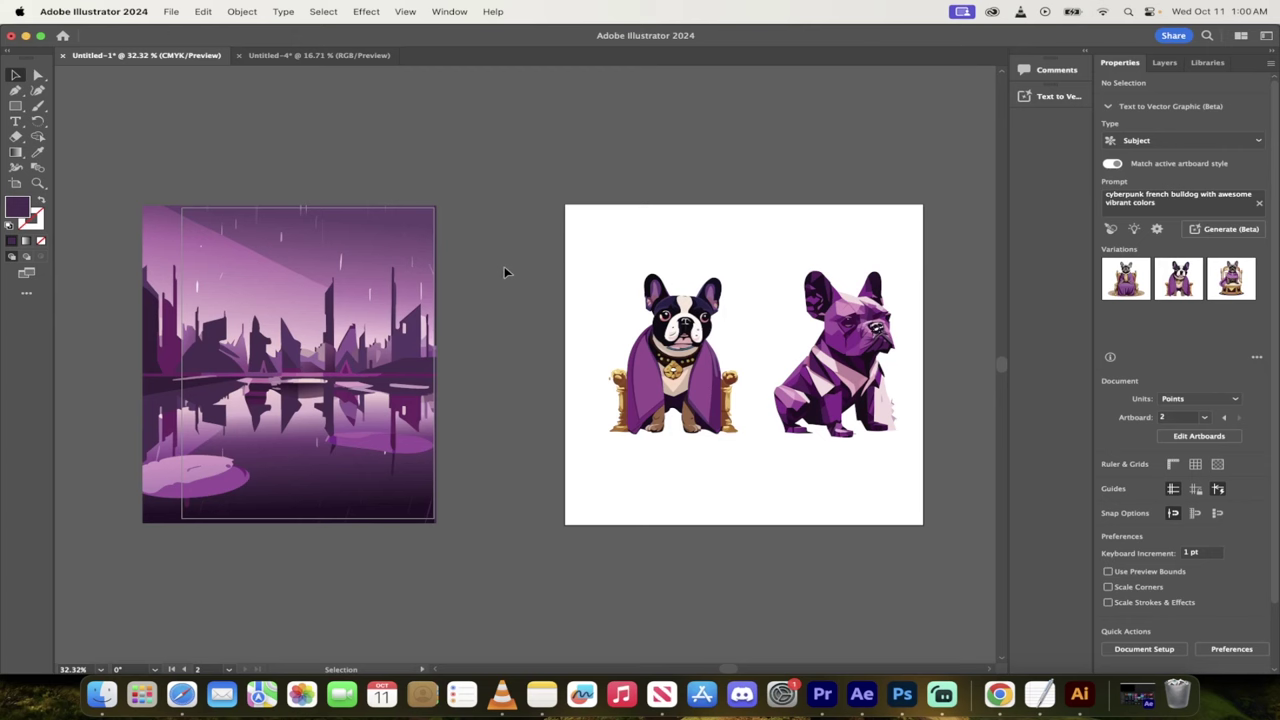
View Illustrator's version information, then close it
left_click(121, 11)
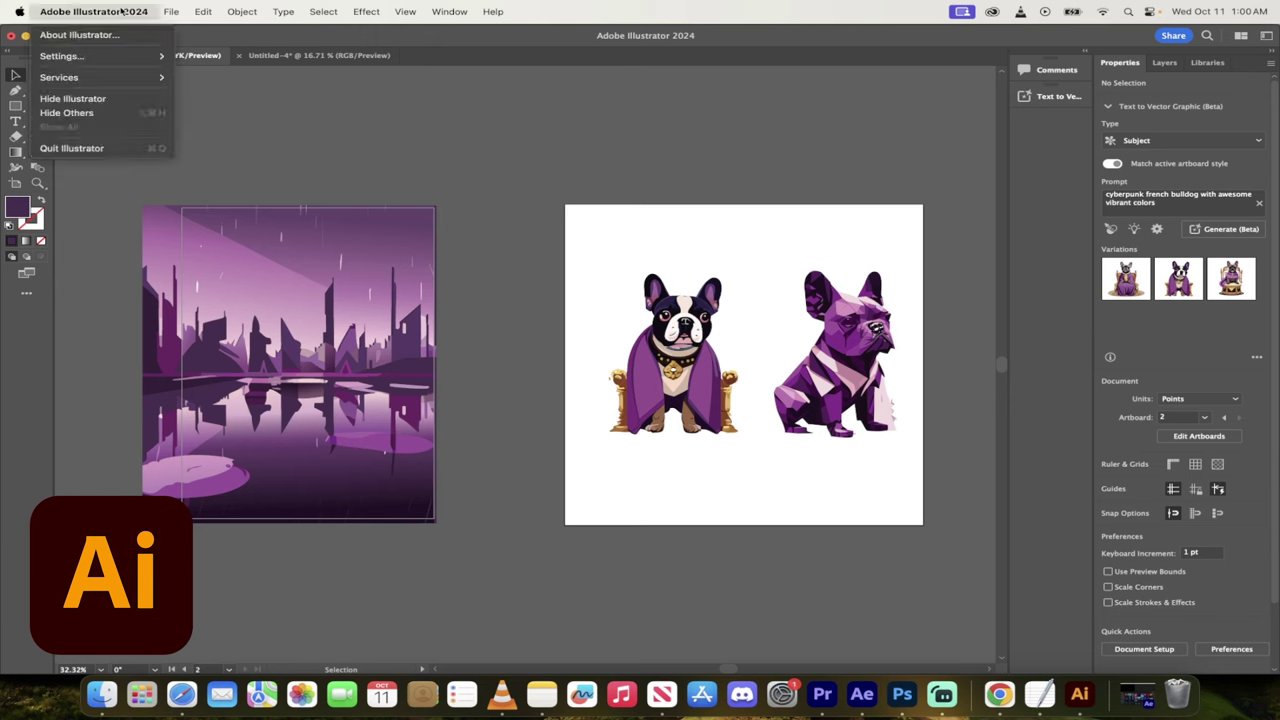
left_click(80, 35)
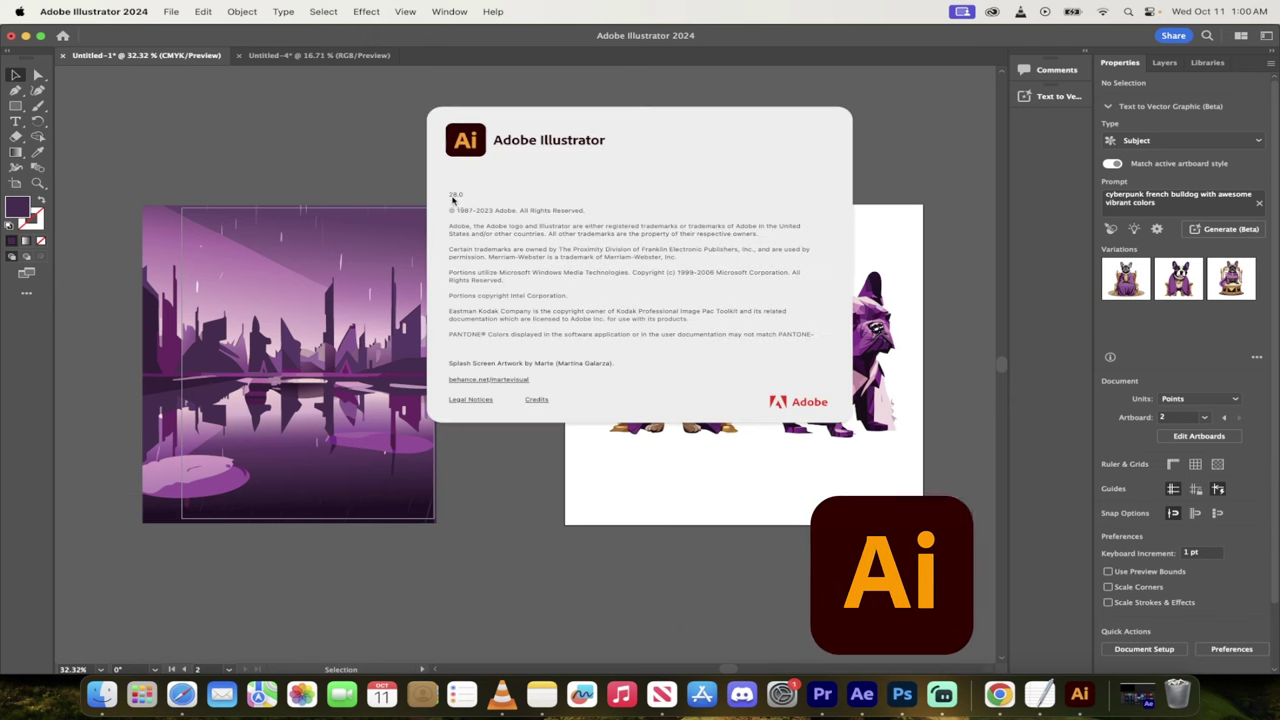
left_click(566, 268)
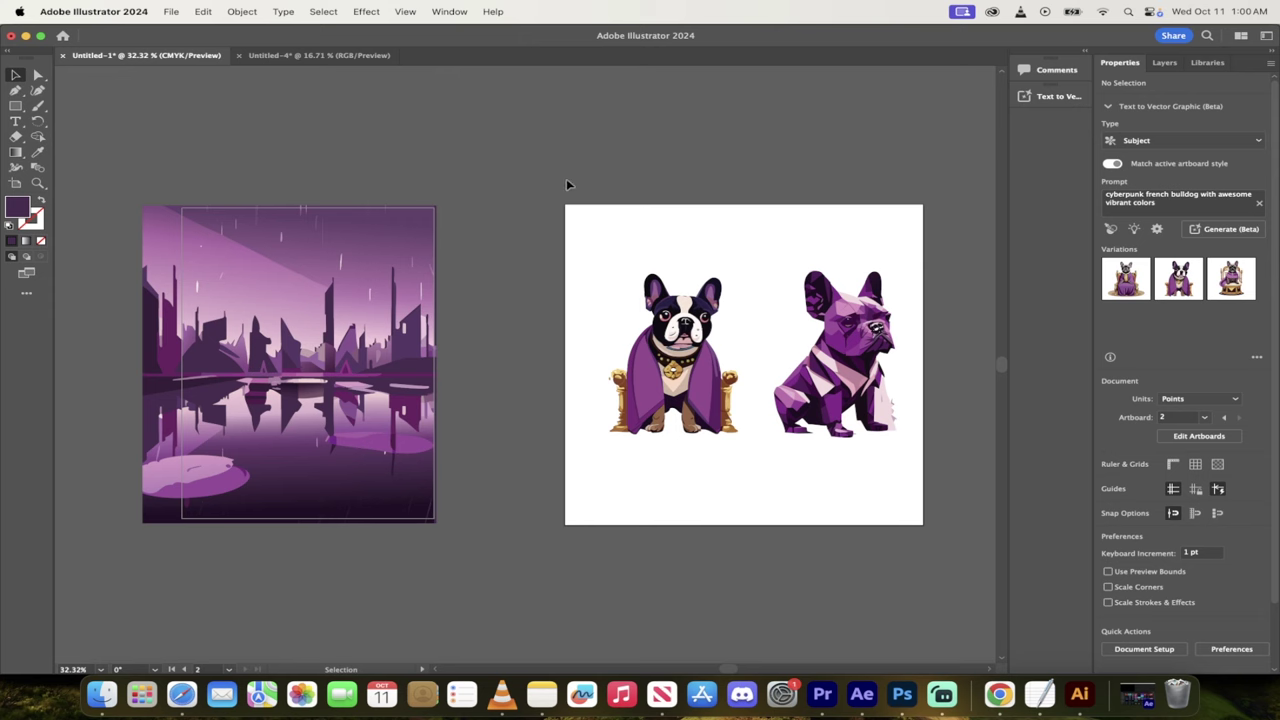
Marquee-select and deselect the polygon bulldog, then check the generation types, keeping Subject
scroll(530, 242, "down", 2)
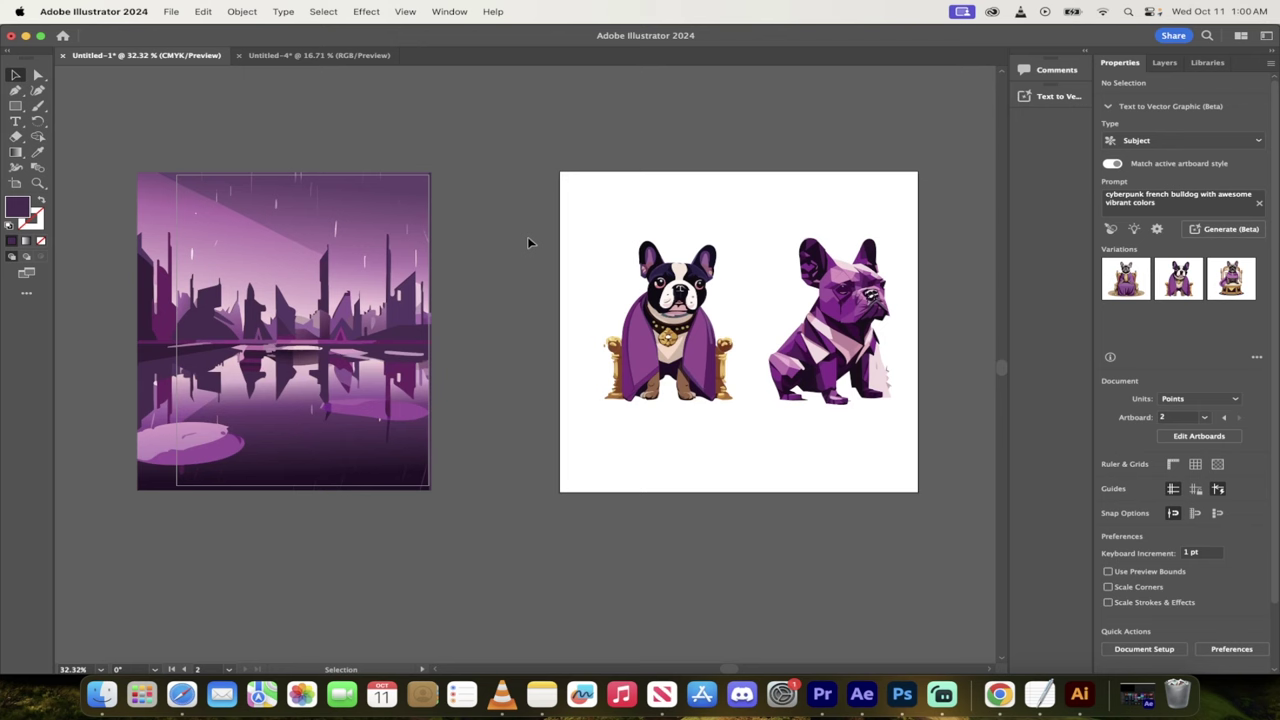
scroll(527, 242, "left", 2)
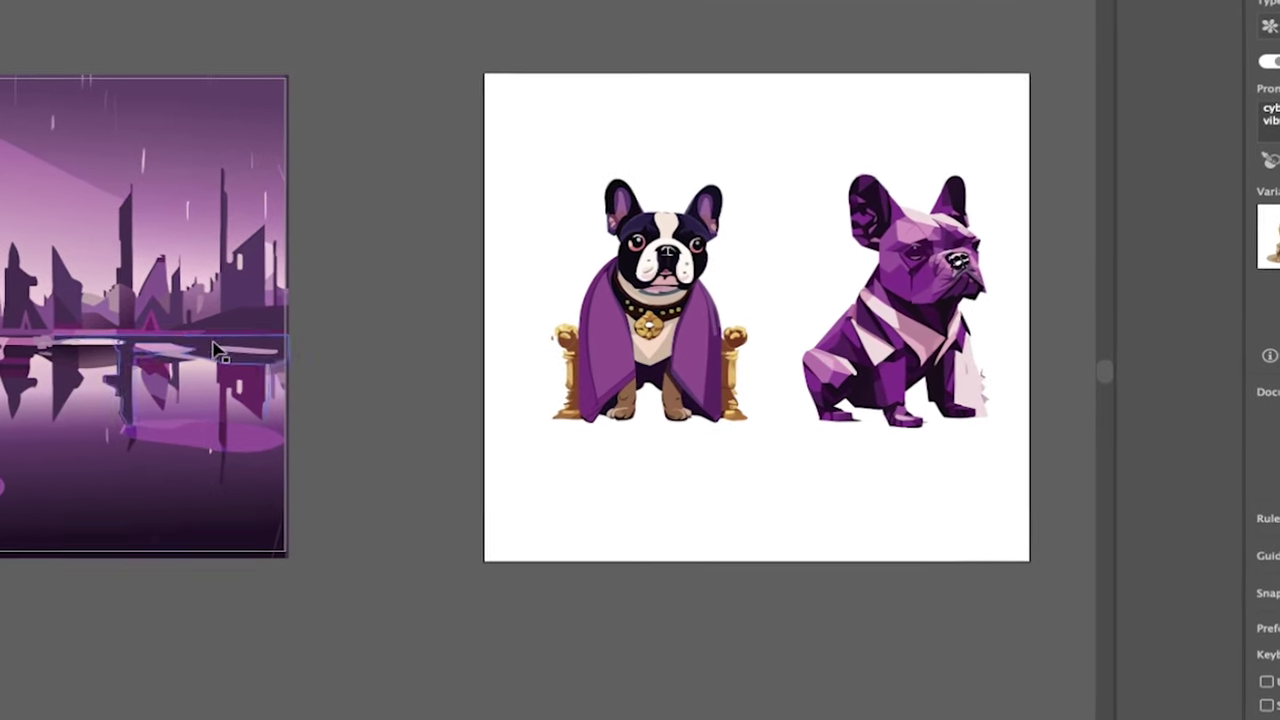
scroll(383, 160, "right", 3)
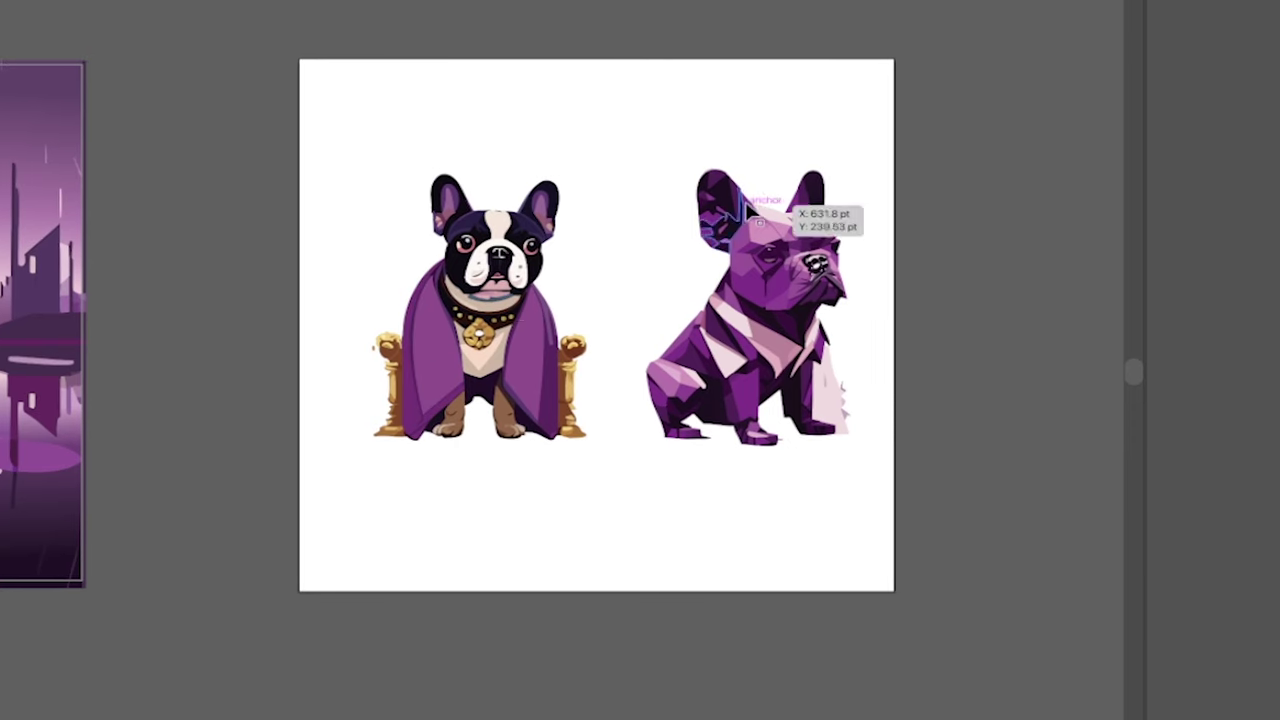
left_click_drag(649, 155, 900, 462)
left_click(1000, 410)
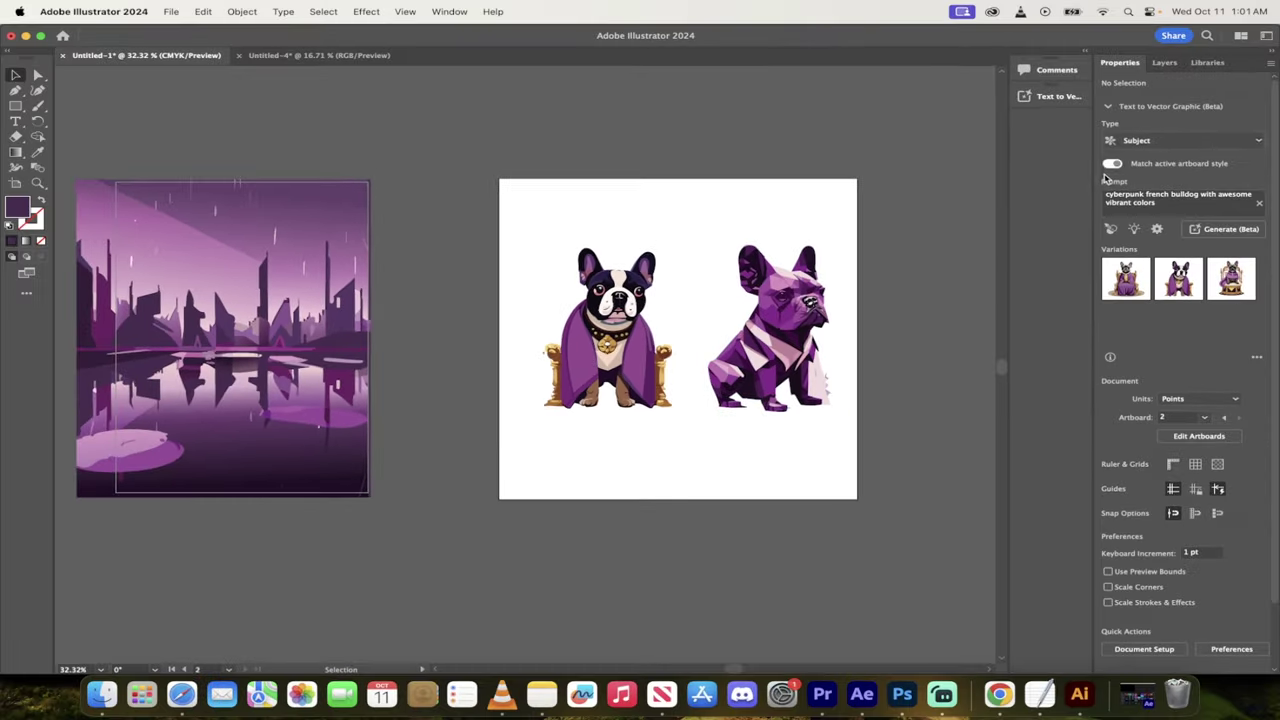
left_click(1171, 142)
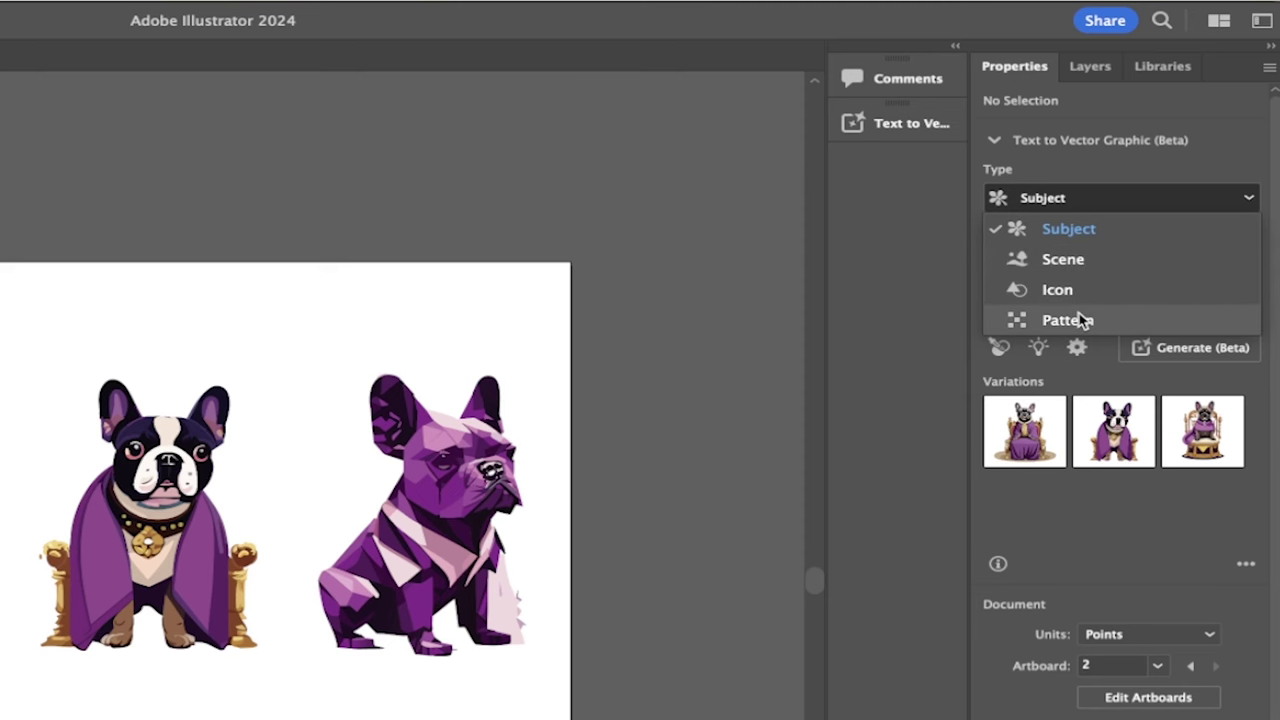
key("Escape")
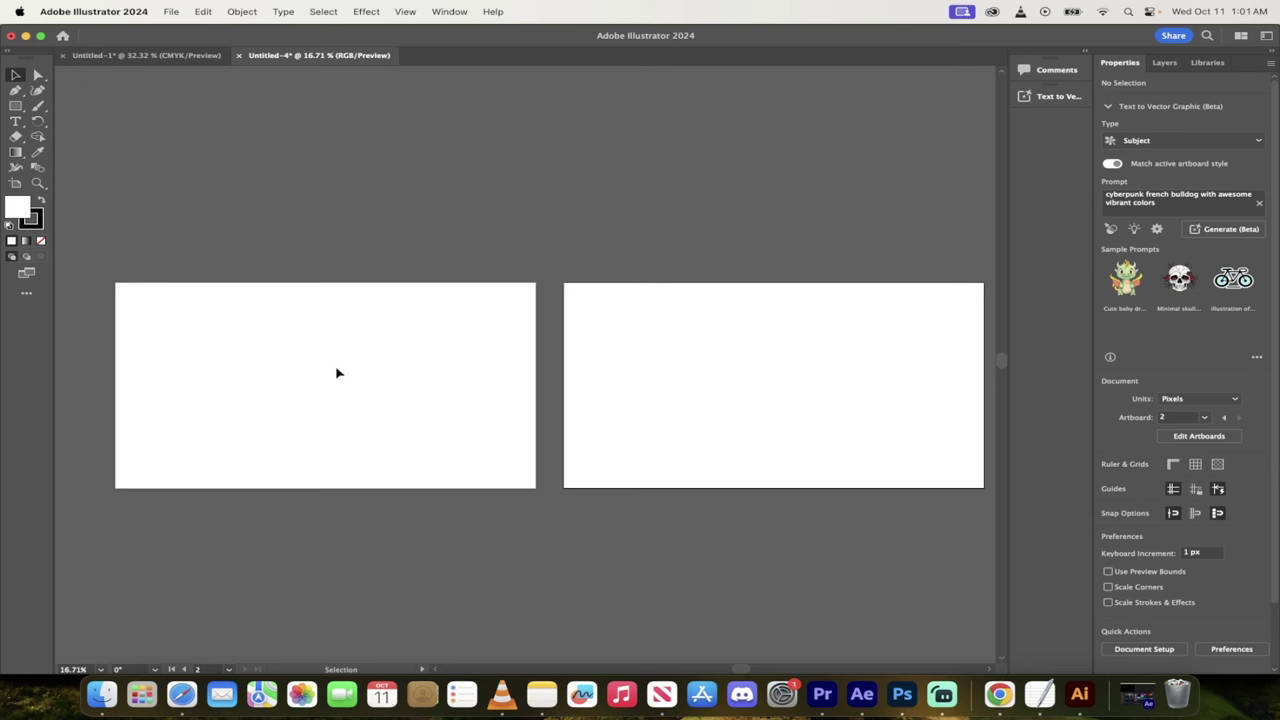
scroll(303, 279, "down", 2)
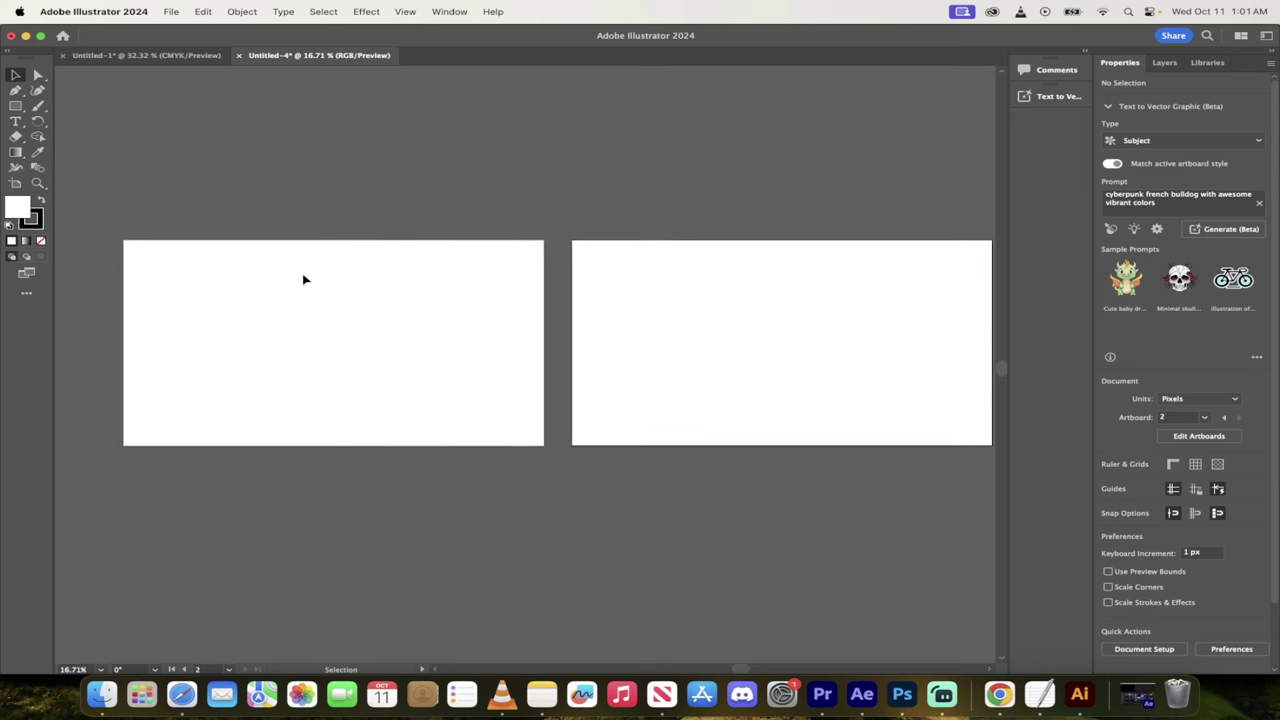
scroll(305, 279, "right", 1)
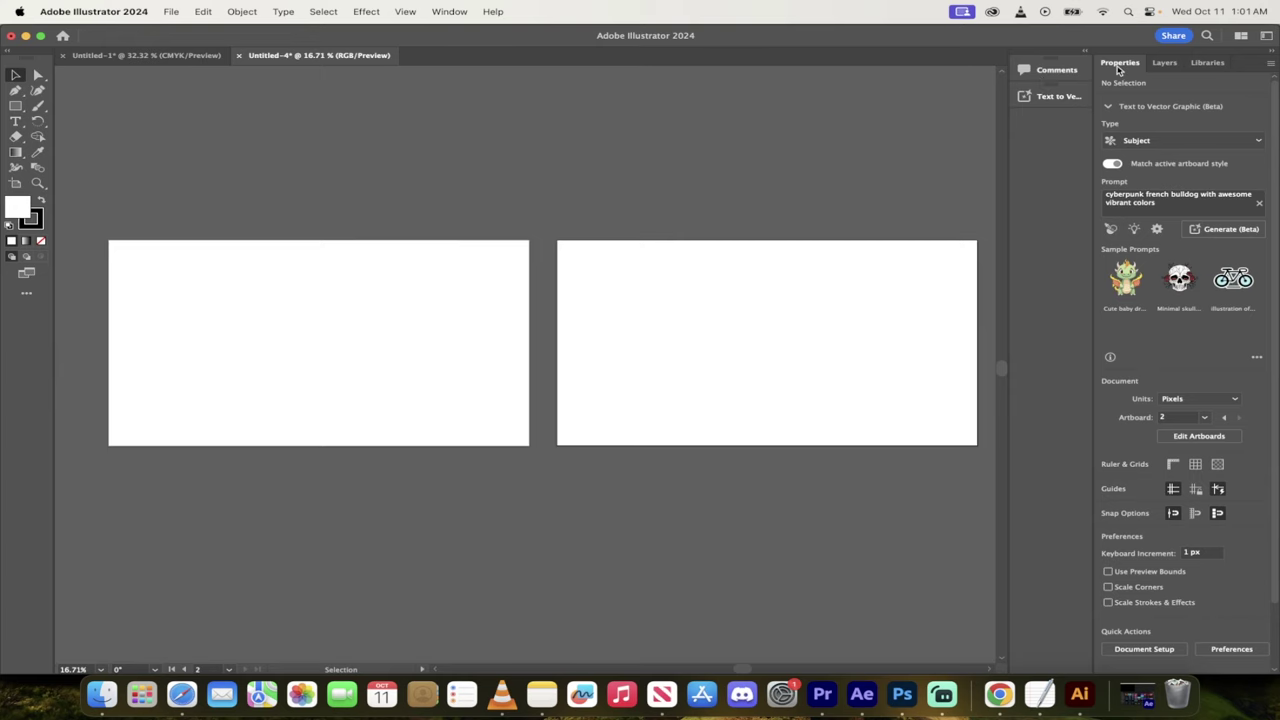
left_click(1107, 107)
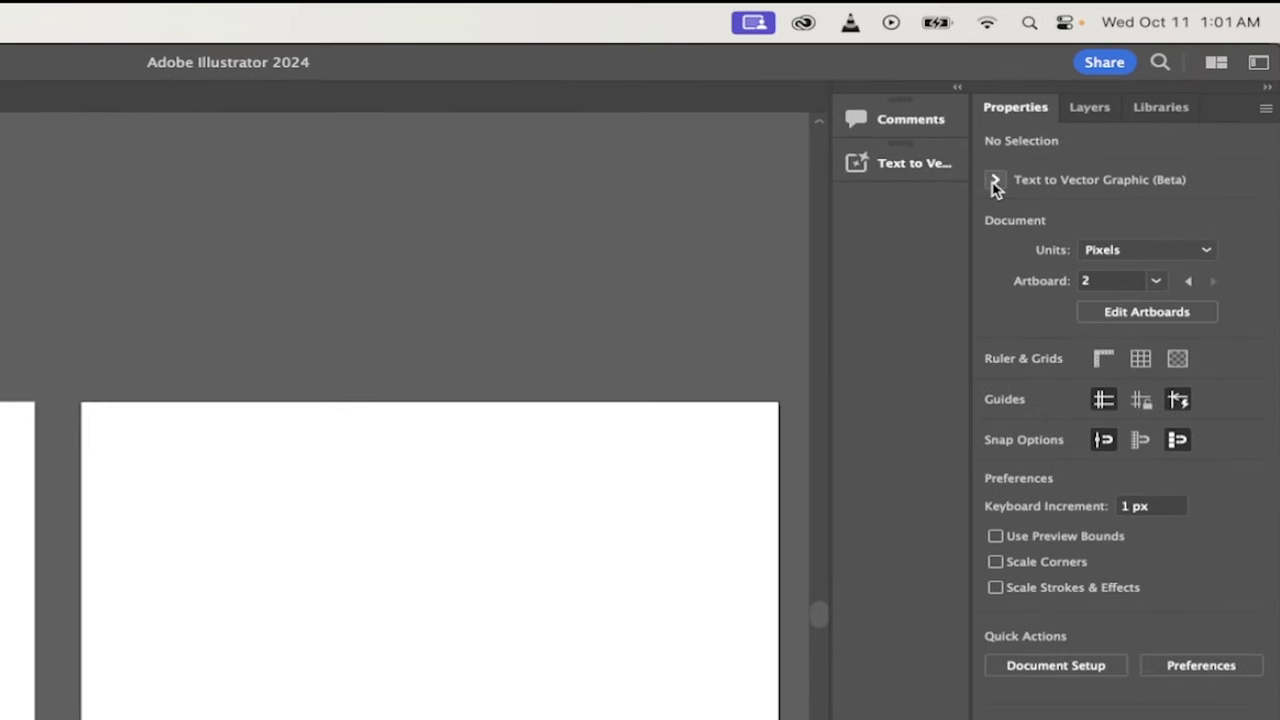
left_click(995, 182)
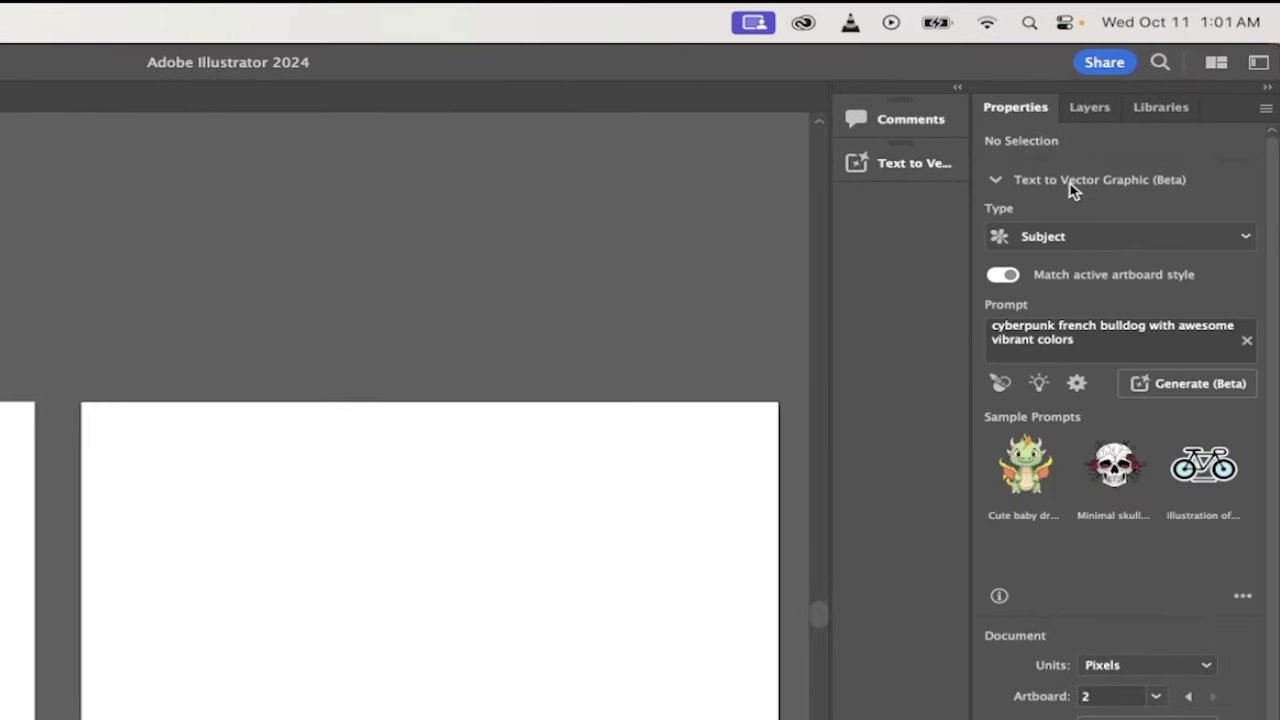
left_click(1070, 237)
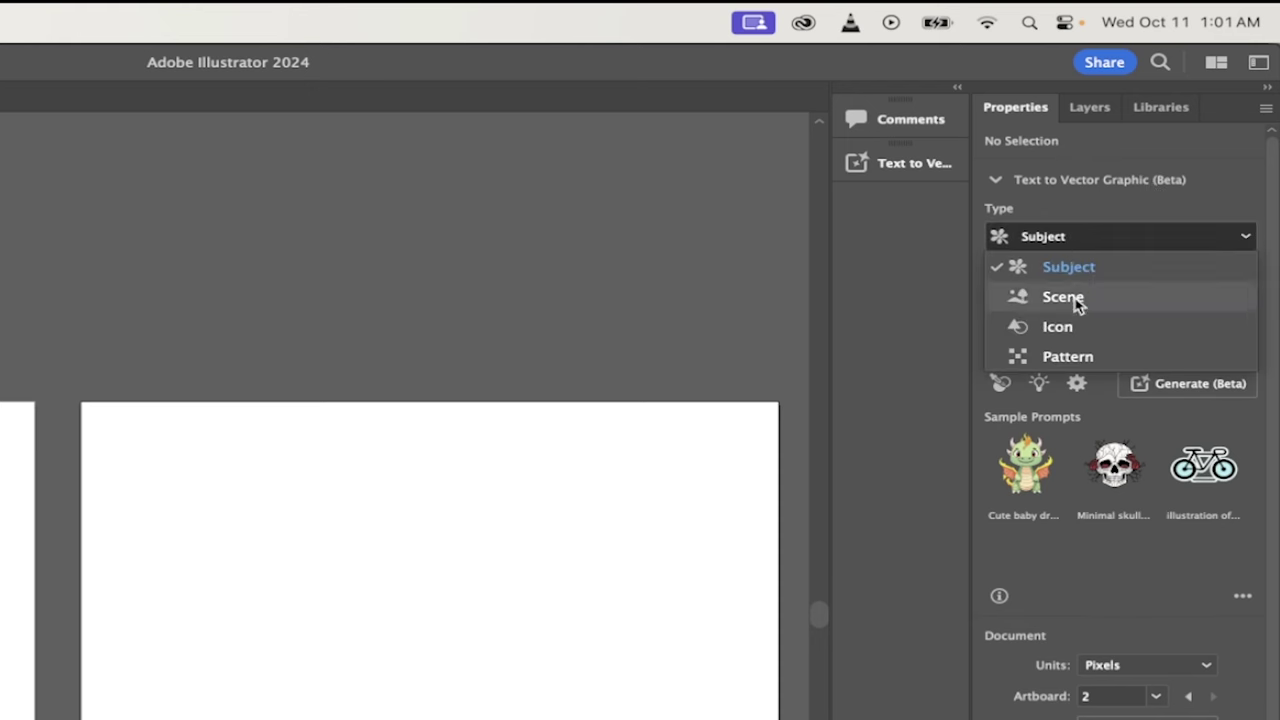
left_click(1049, 375)
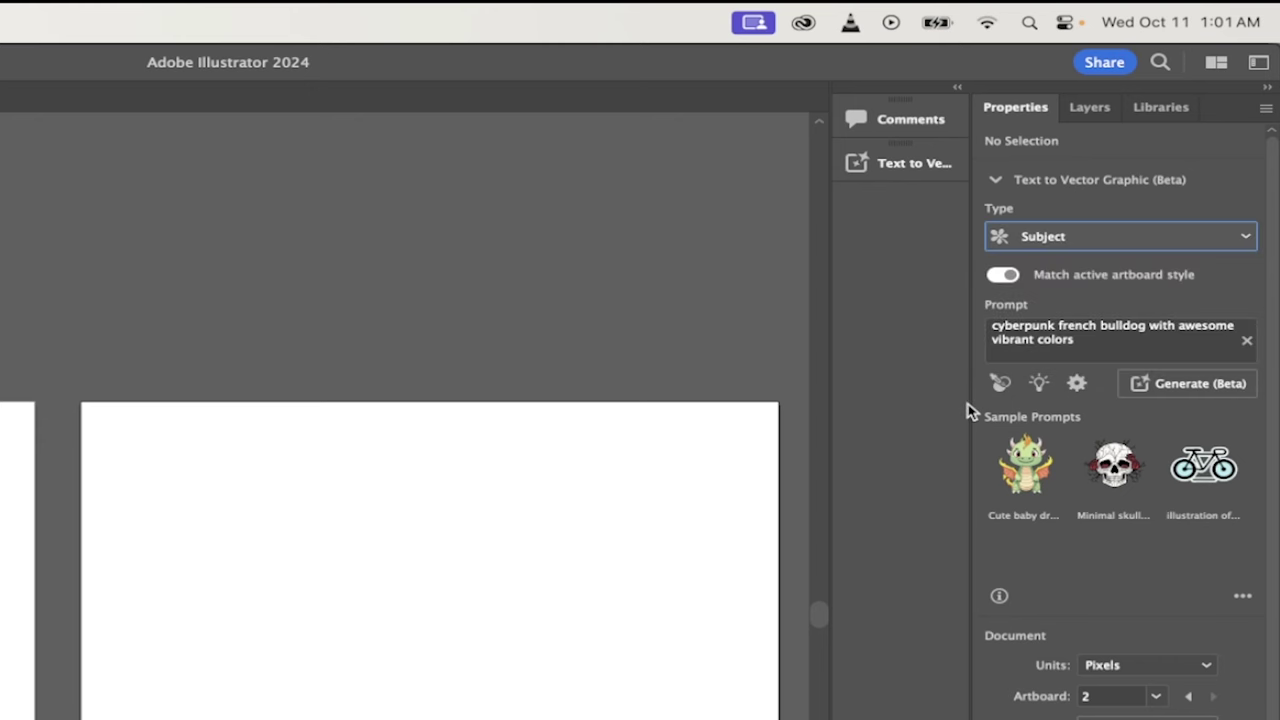
left_click(1082, 332)
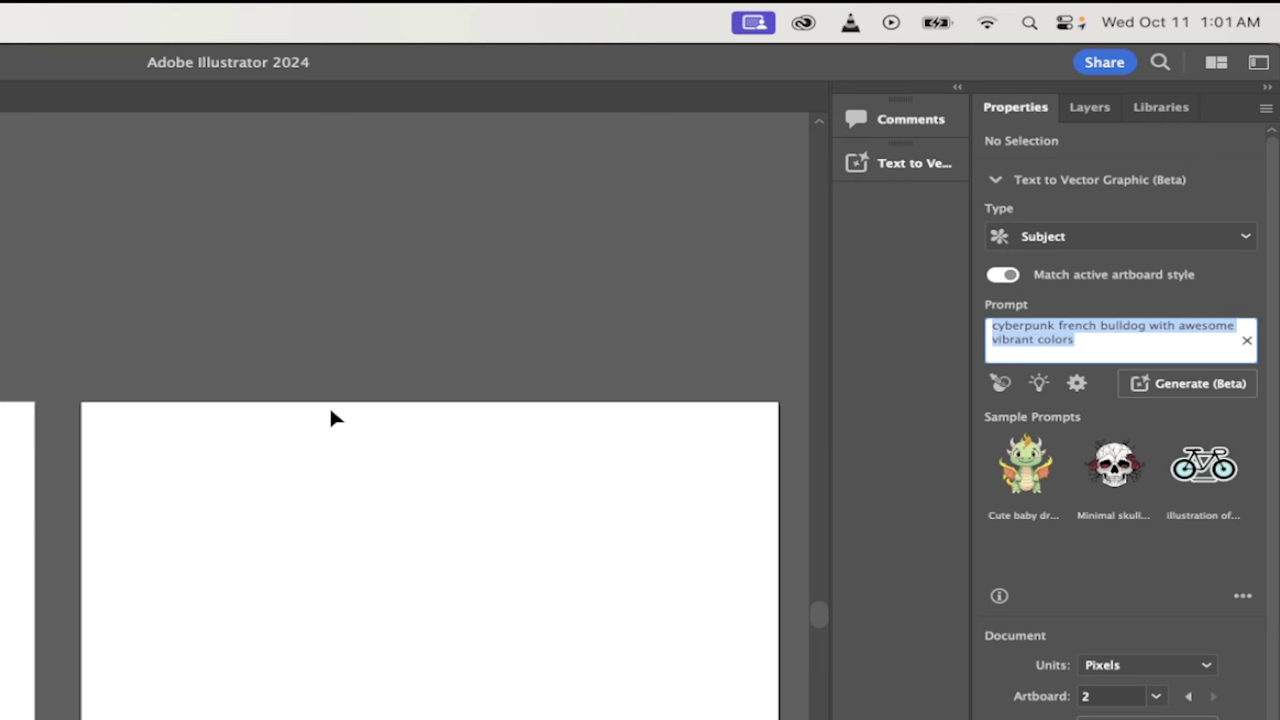
double_click(1092, 343)
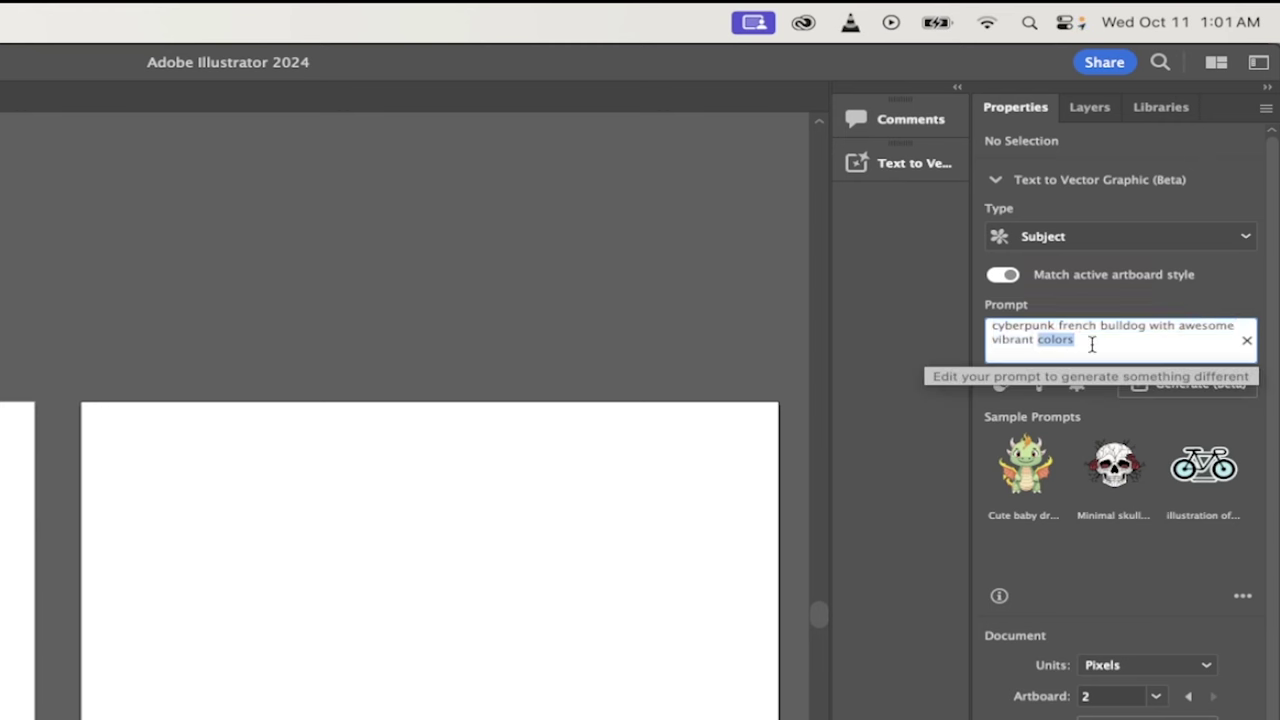
triple_click(1092, 343)
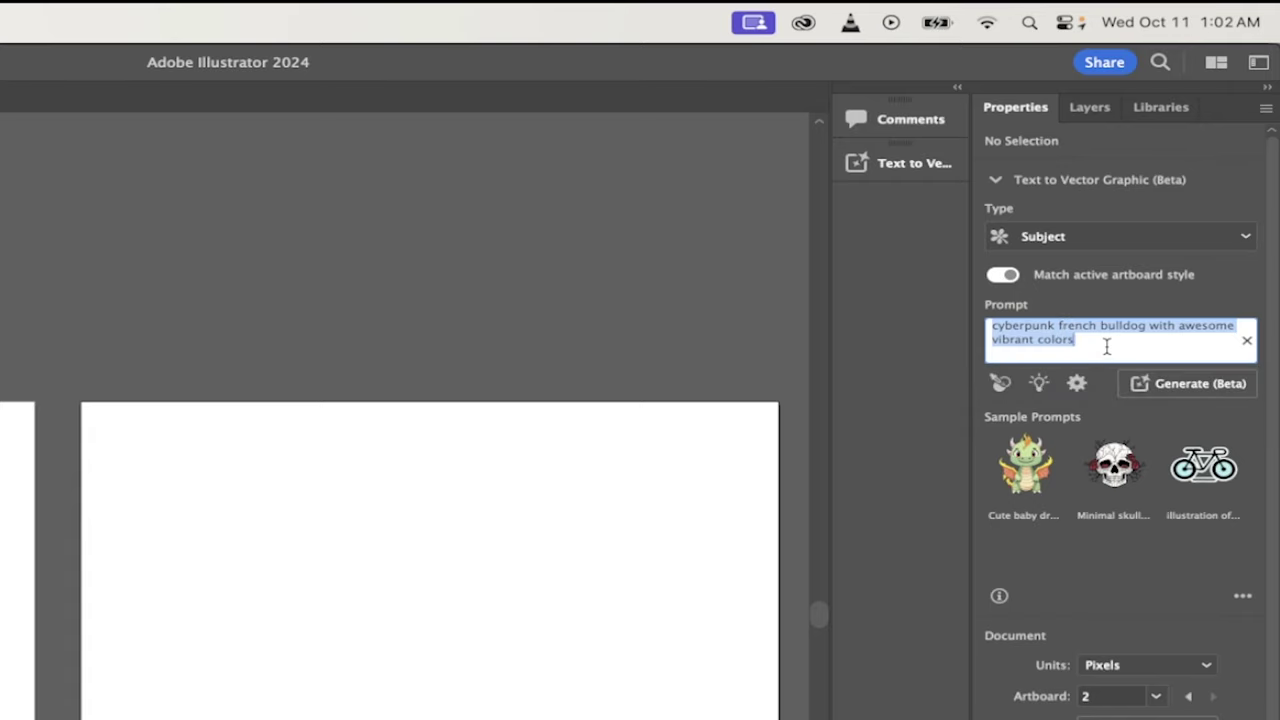
left_click(1107, 346)
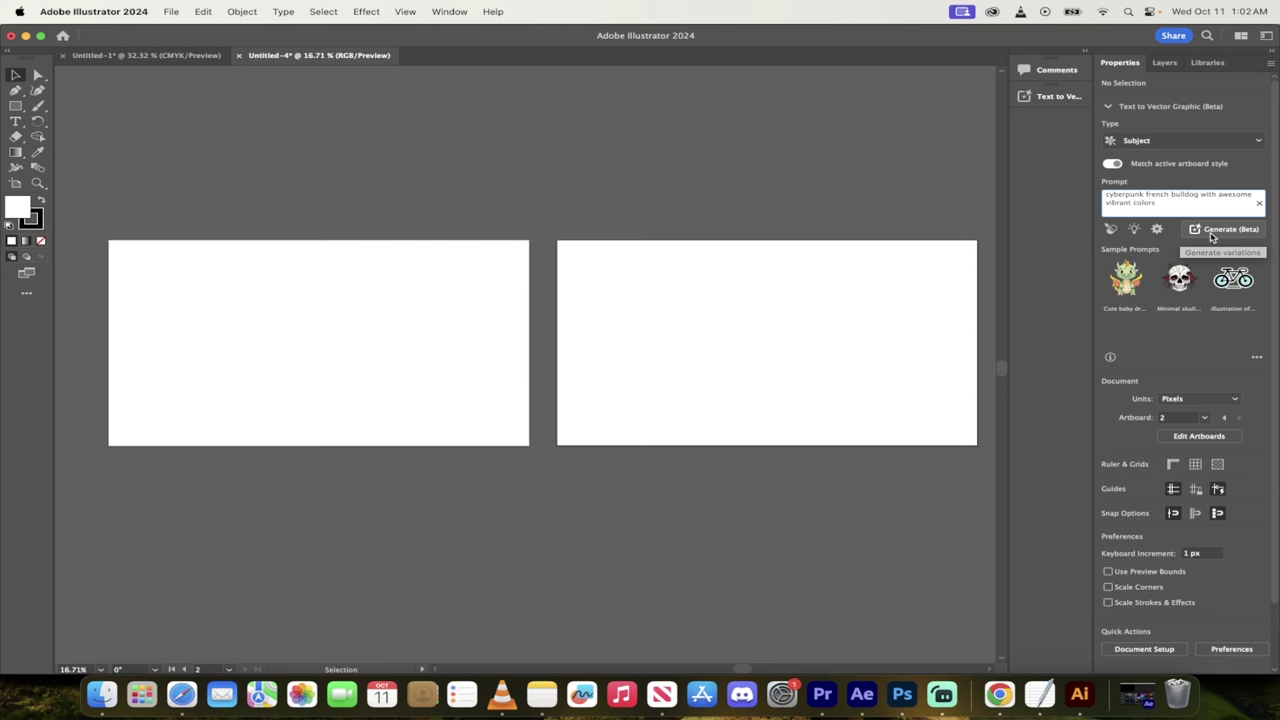
Generate vector bulldogs and place one bulldog on each artboard
left_click(1212, 232)
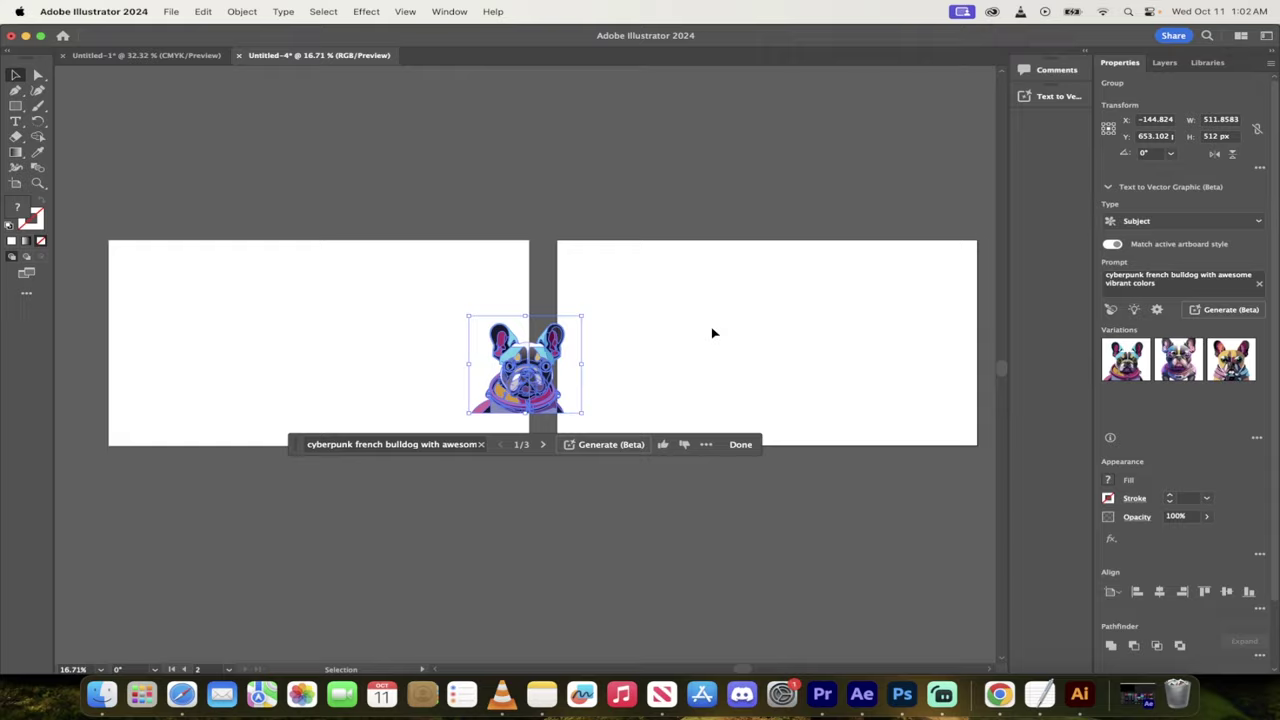
scroll(713, 333, "up", 3)
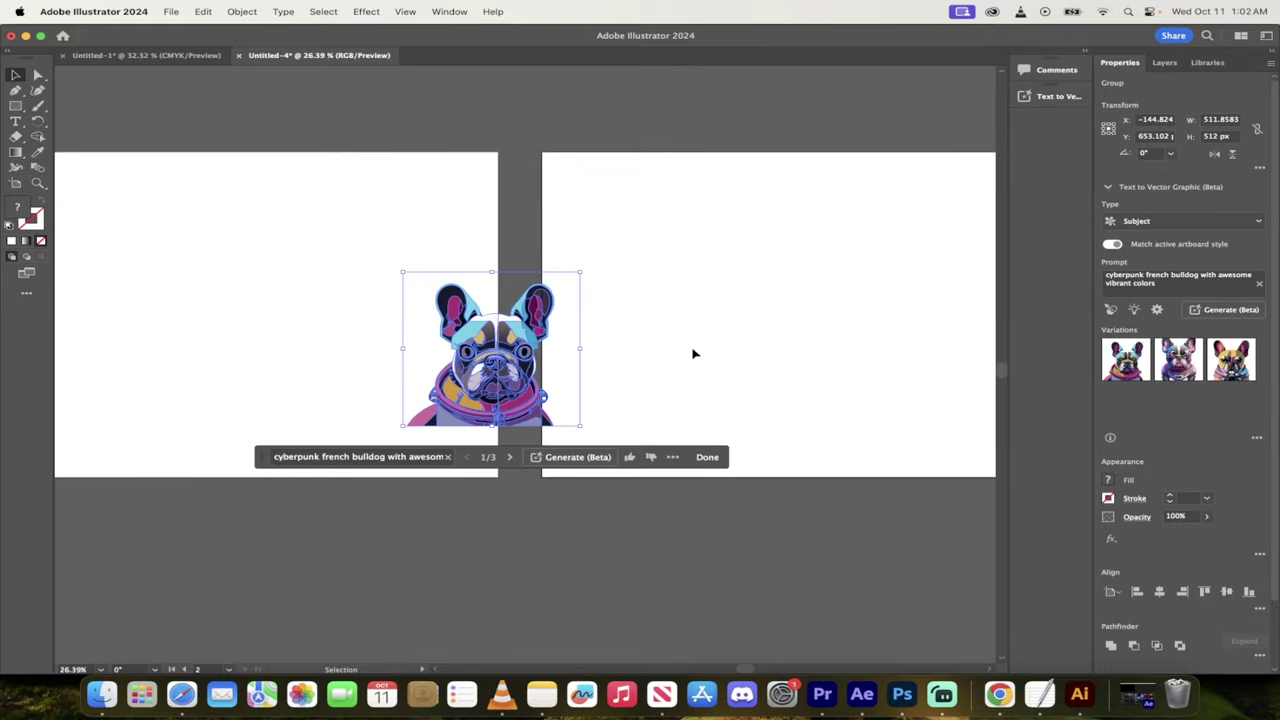
left_click(658, 326)
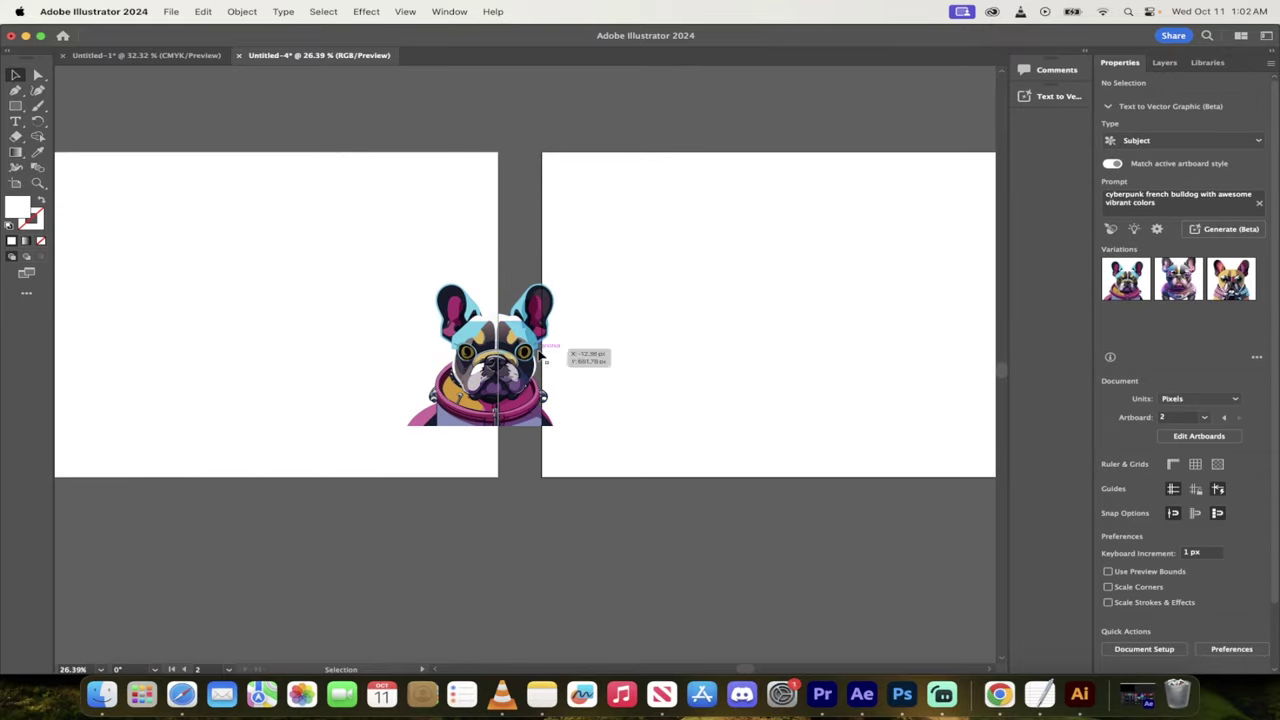
left_click(500, 352)
left_click_drag(500, 352, 382, 344)
left_click(676, 344)
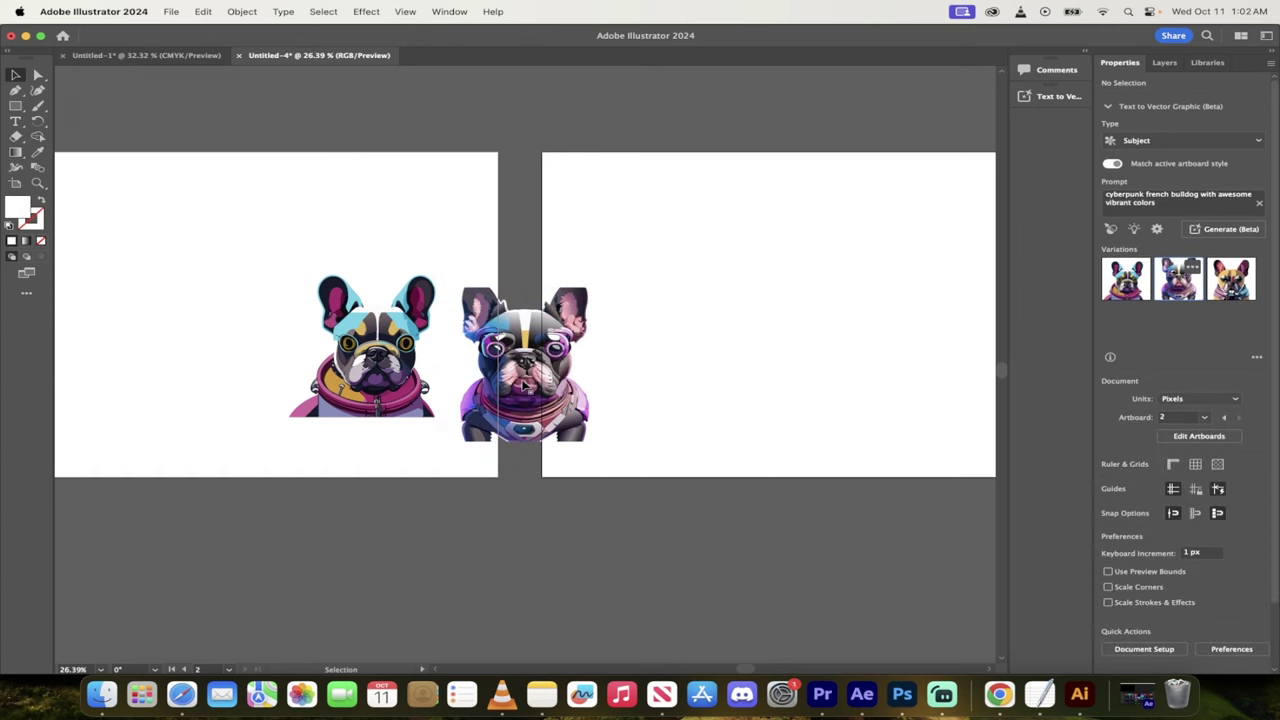
left_click_drag(522, 383, 661, 362)
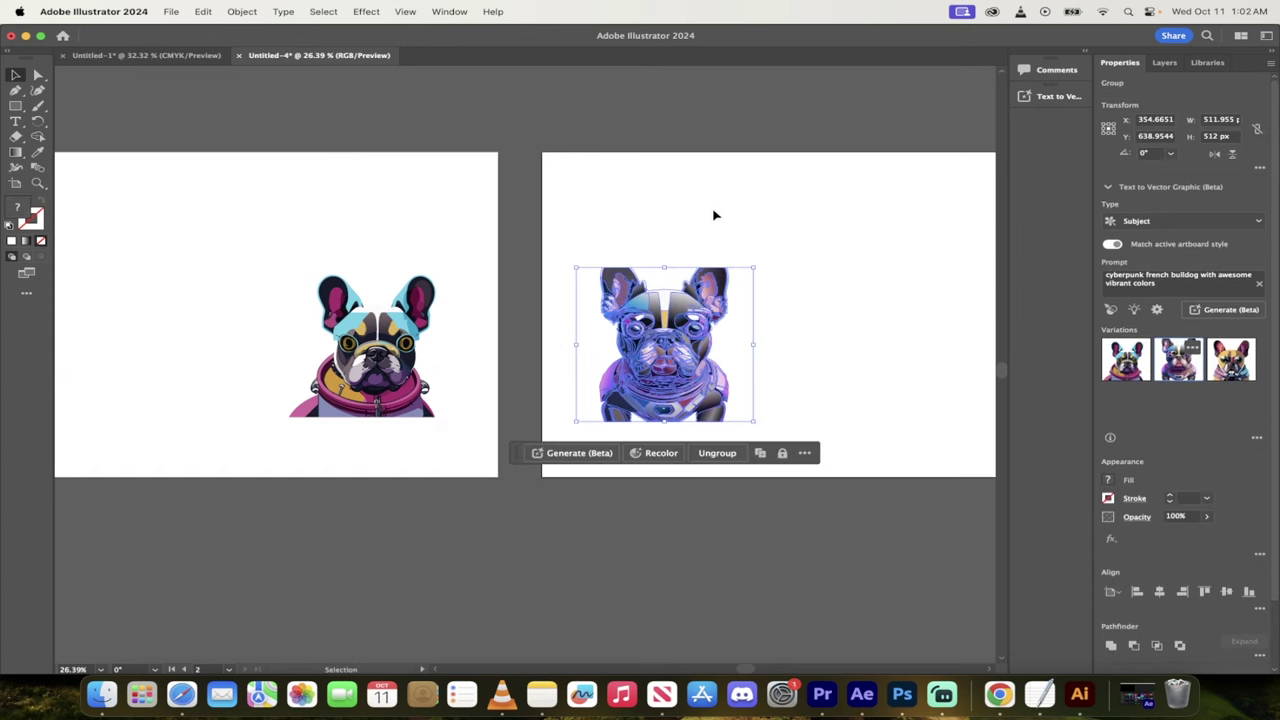
left_click(714, 215)
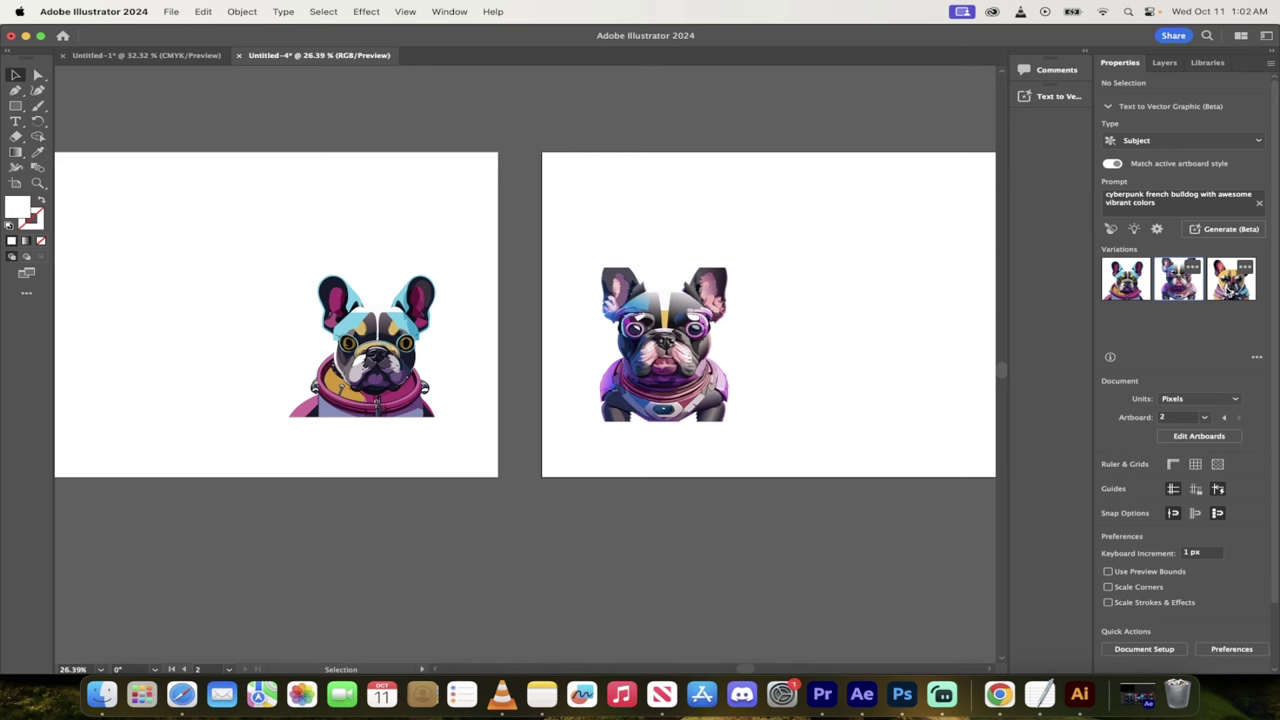
Add the third bulldog variation beside the other bulldog on the second artboard
left_click(1232, 283)
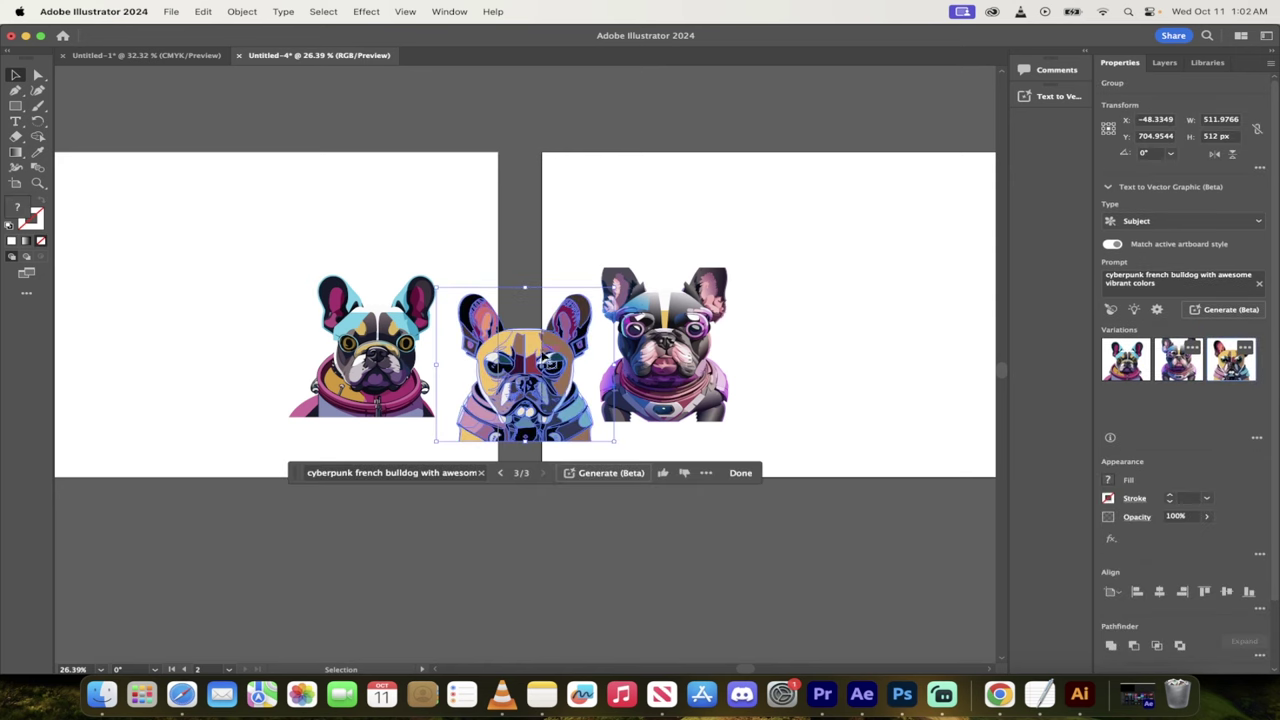
left_click_drag(540, 352, 880, 320)
left_click(857, 246)
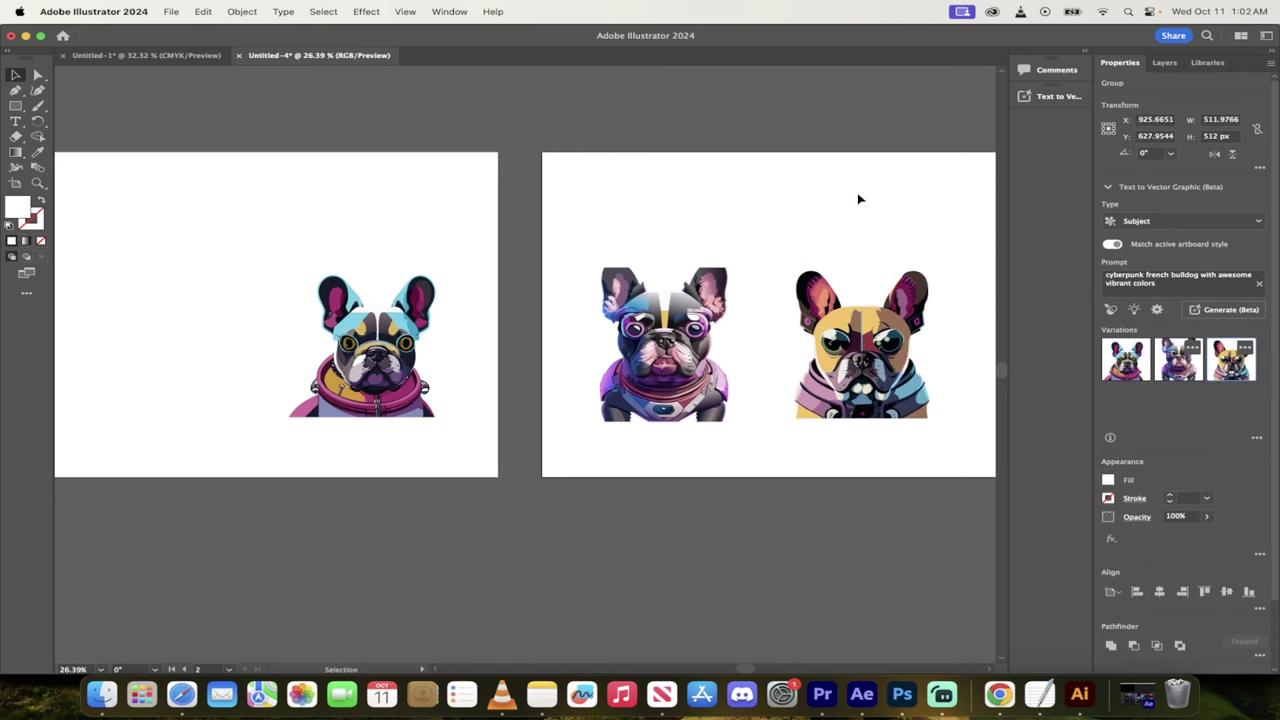
scroll(842, 203, "right", 3)
scroll(842, 203, "up", 1)
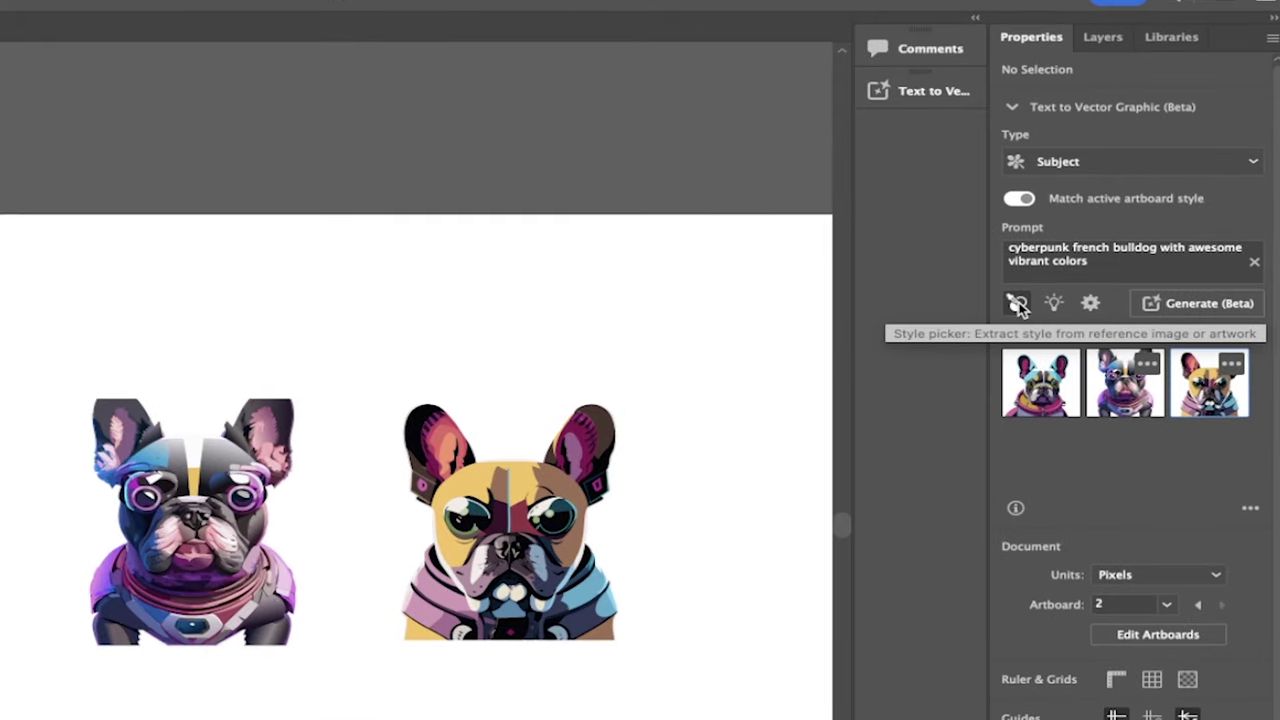
Toggle style extraction on and off and preview the Text to Vector sample prompts
left_click(1017, 304)
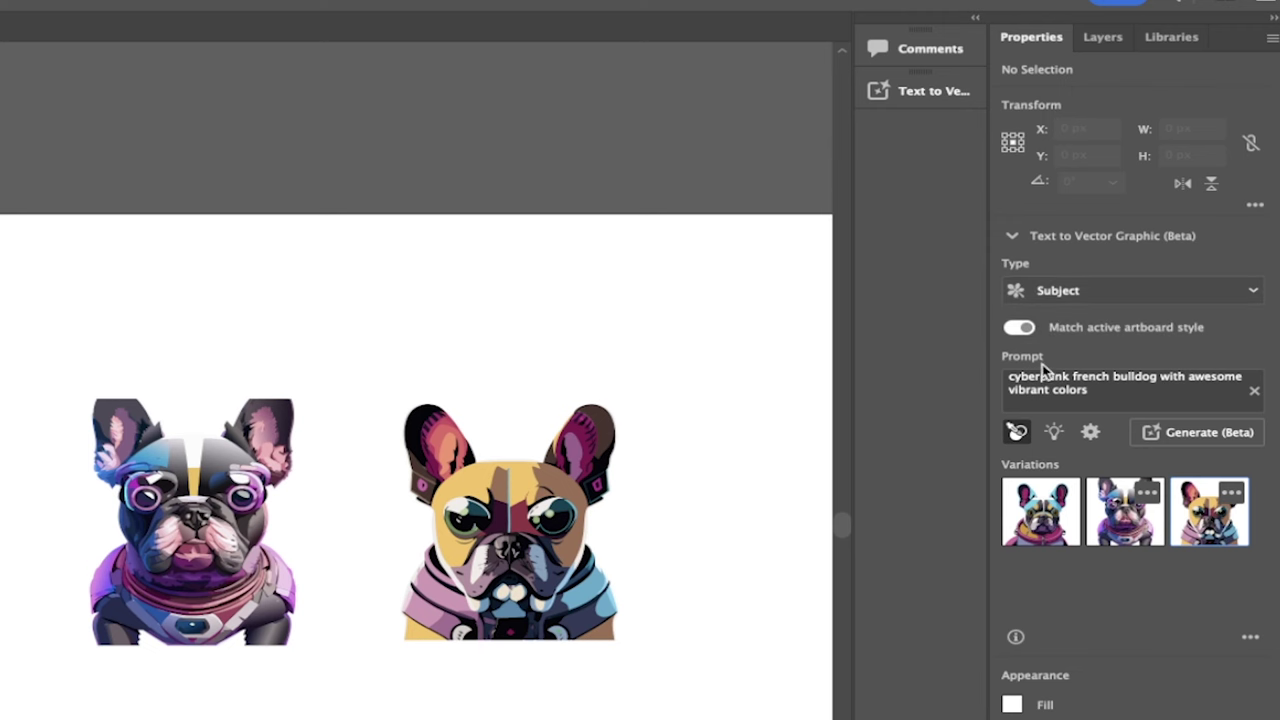
left_click(1017, 432)
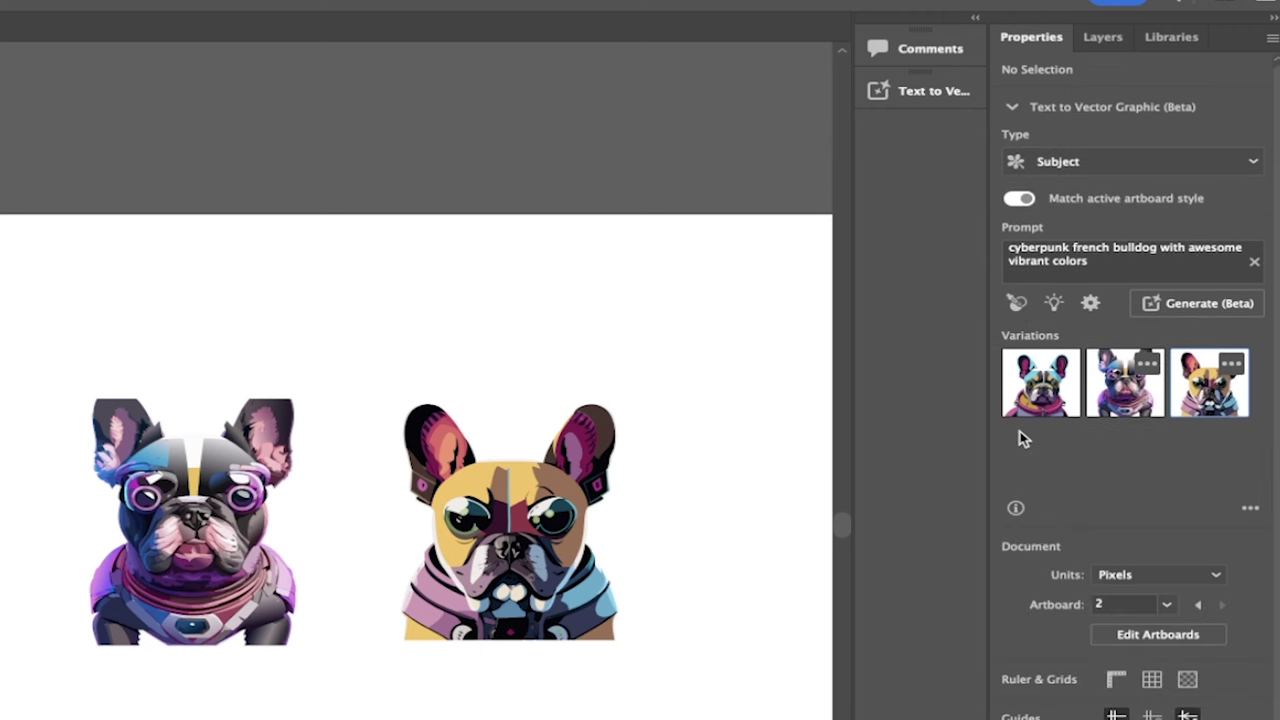
left_click(1055, 305)
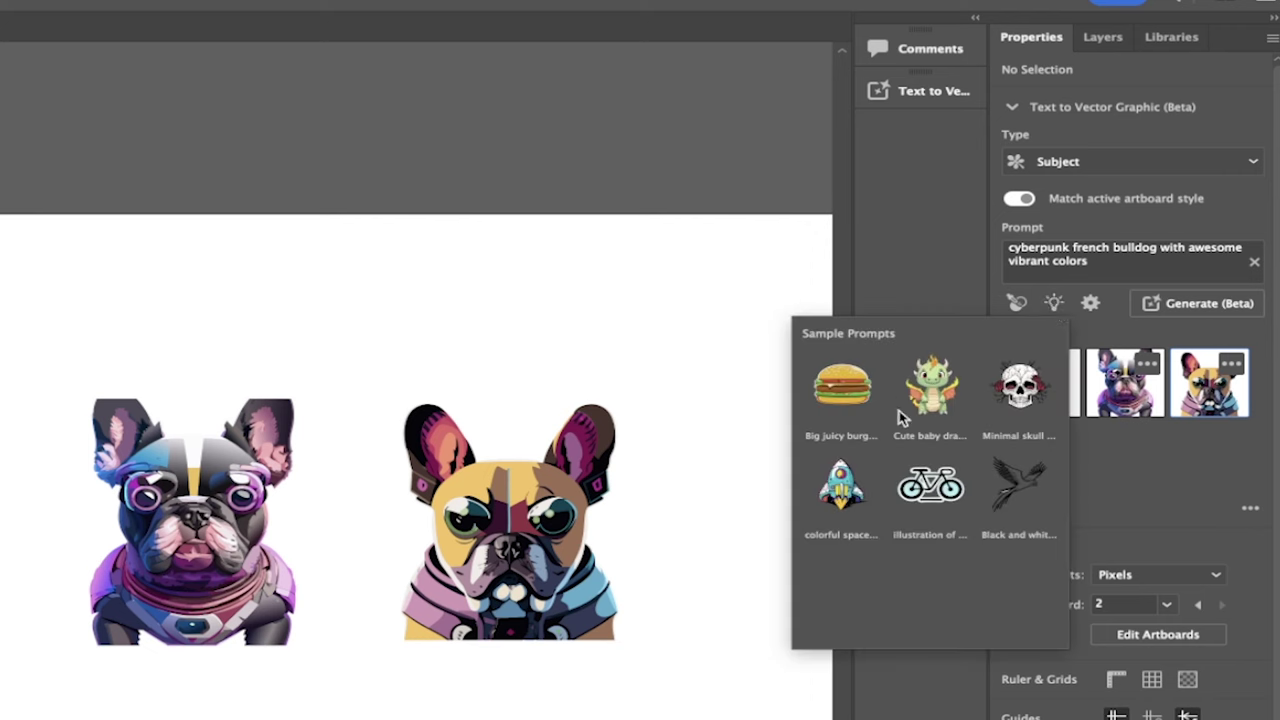
left_click(1056, 302)
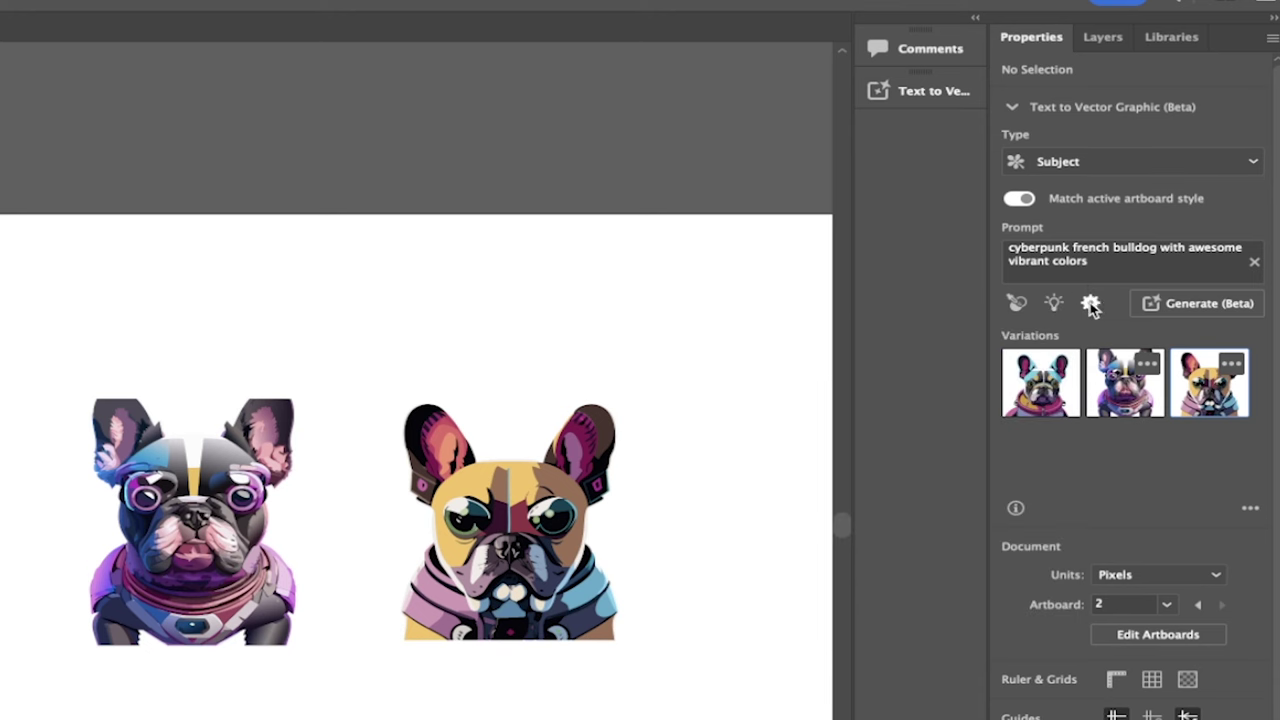
Try Detail levels 1 and 5, leave Detail at 2, then marquee-select all three bulldogs
left_click(1091, 305)
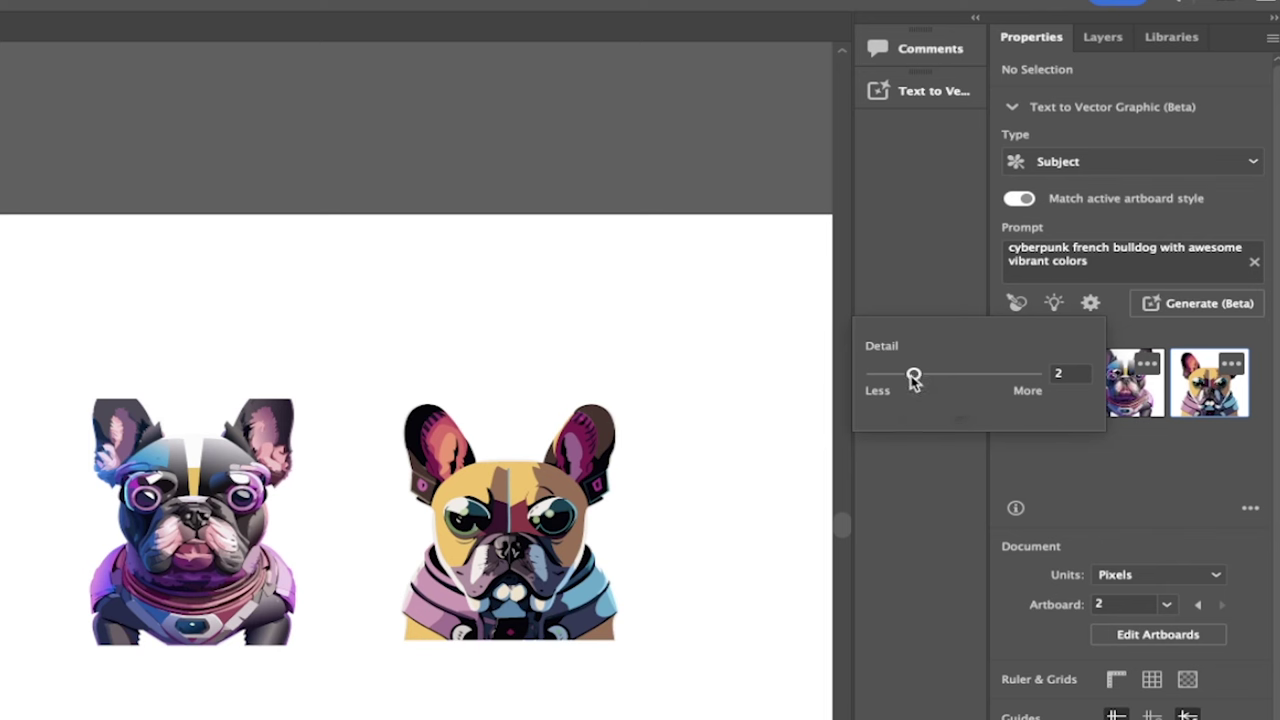
left_click_drag(913, 379, 872, 382)
left_click_drag(872, 376, 1100, 374)
left_click_drag(1036, 374, 914, 376)
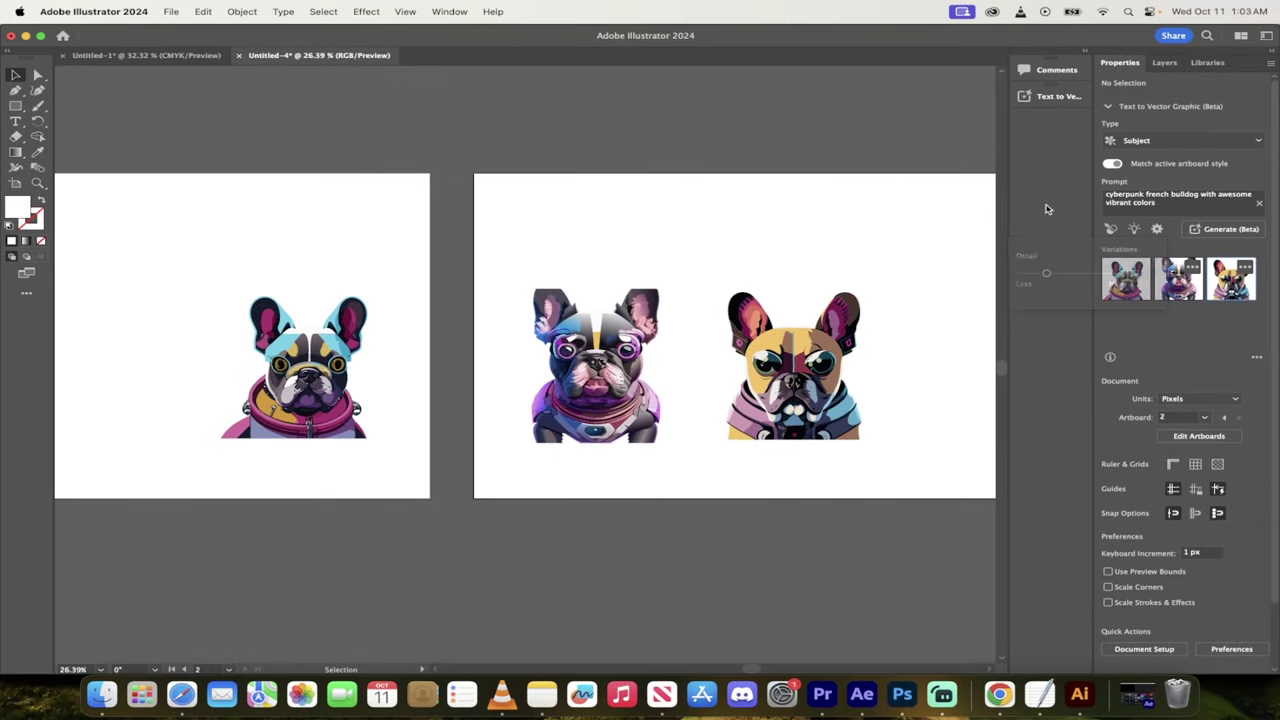
scroll(900, 310, "up", 2)
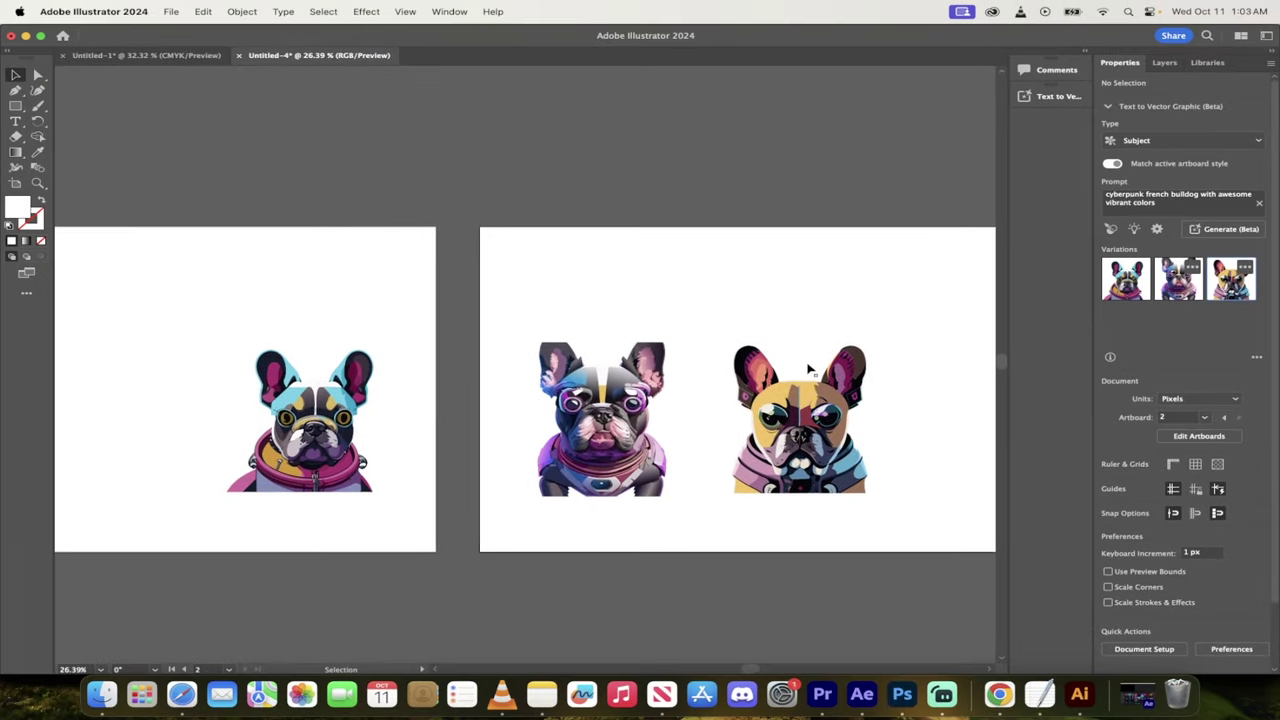
left_click_drag(193, 358, 991, 537)
Delete the bulldogs, then generate a Scene vector from 'mountain in a scary haunted movie'
key("Delete")
scroll(800, 509, "left", 5)
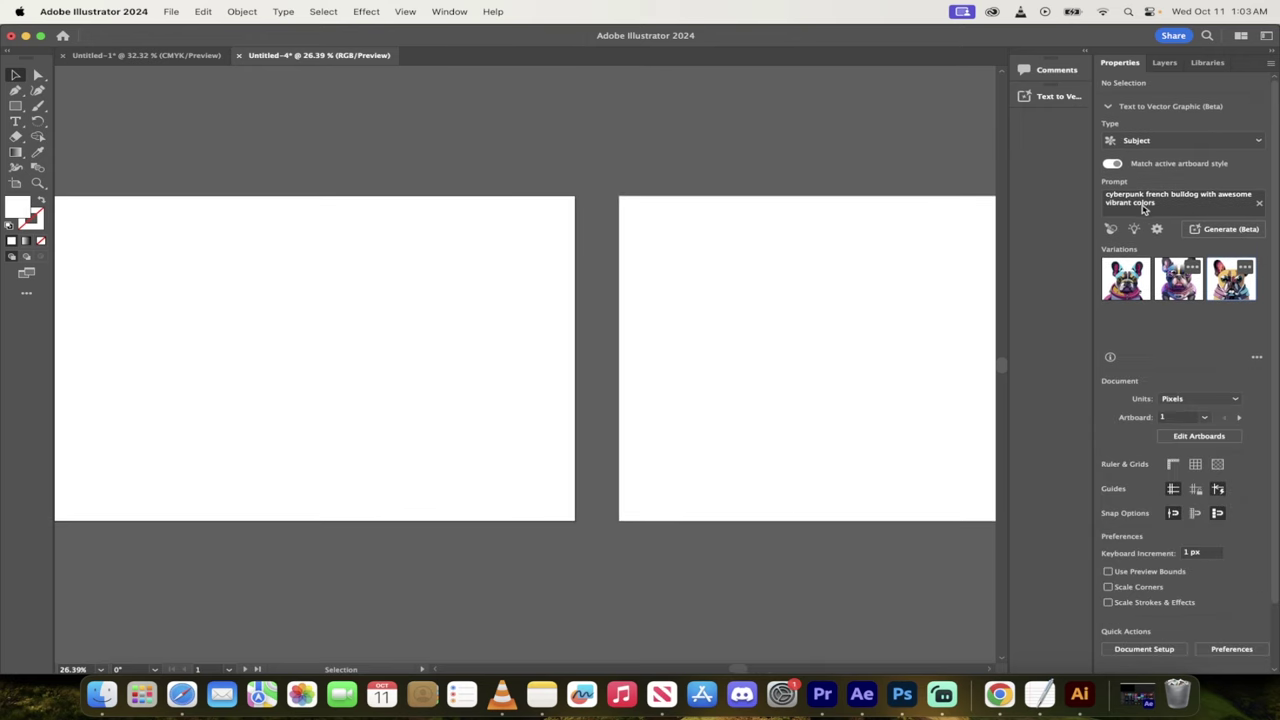
left_click(1155, 140)
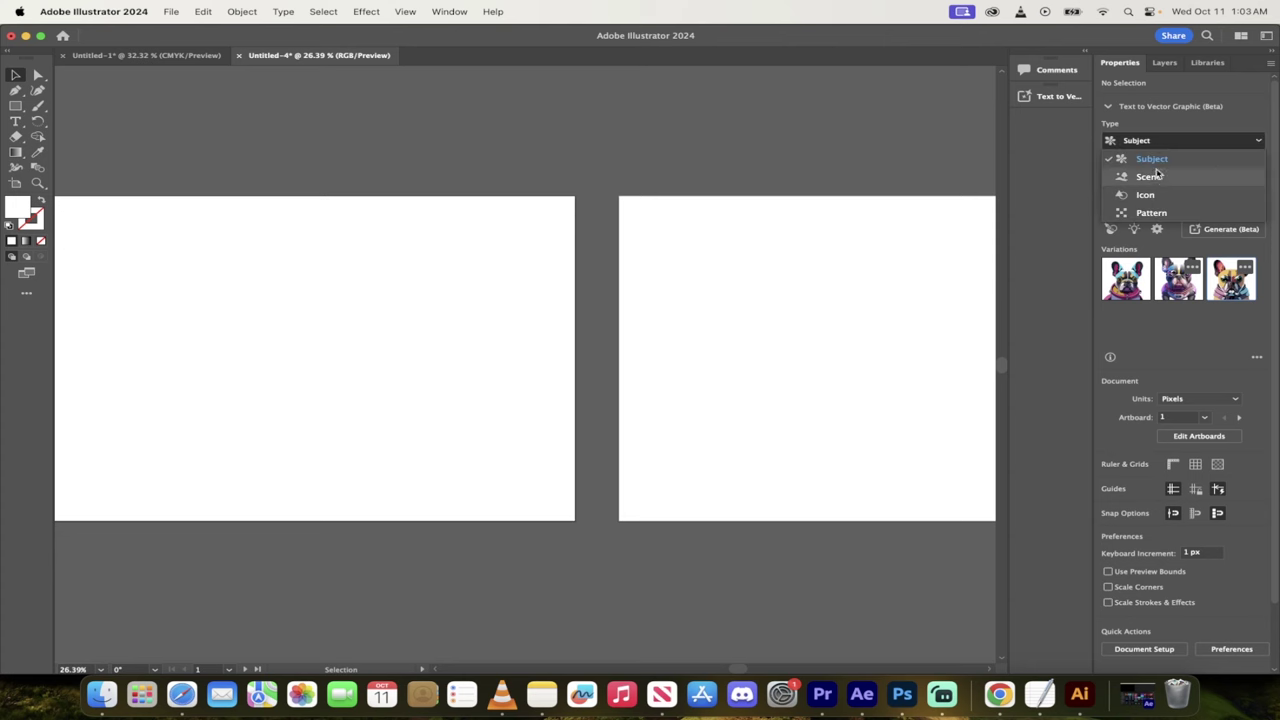
left_click(1157, 177)
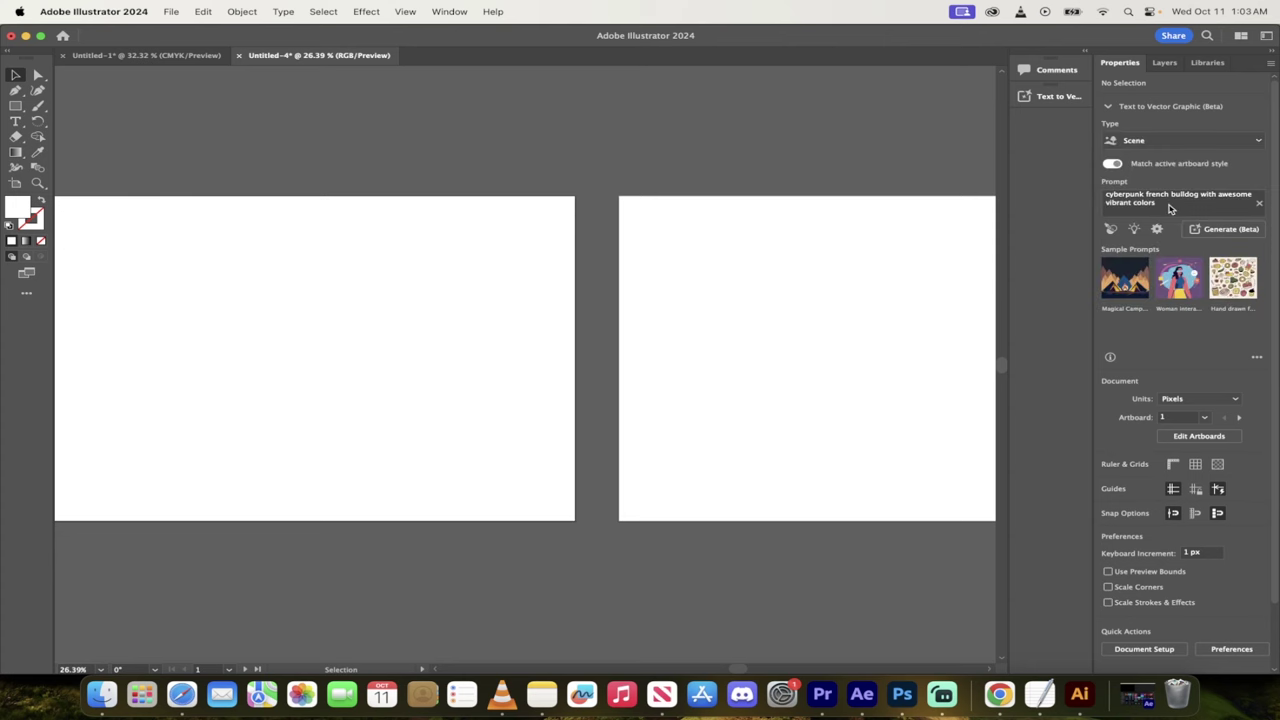
left_click_drag(1165, 204, 1043, 190)
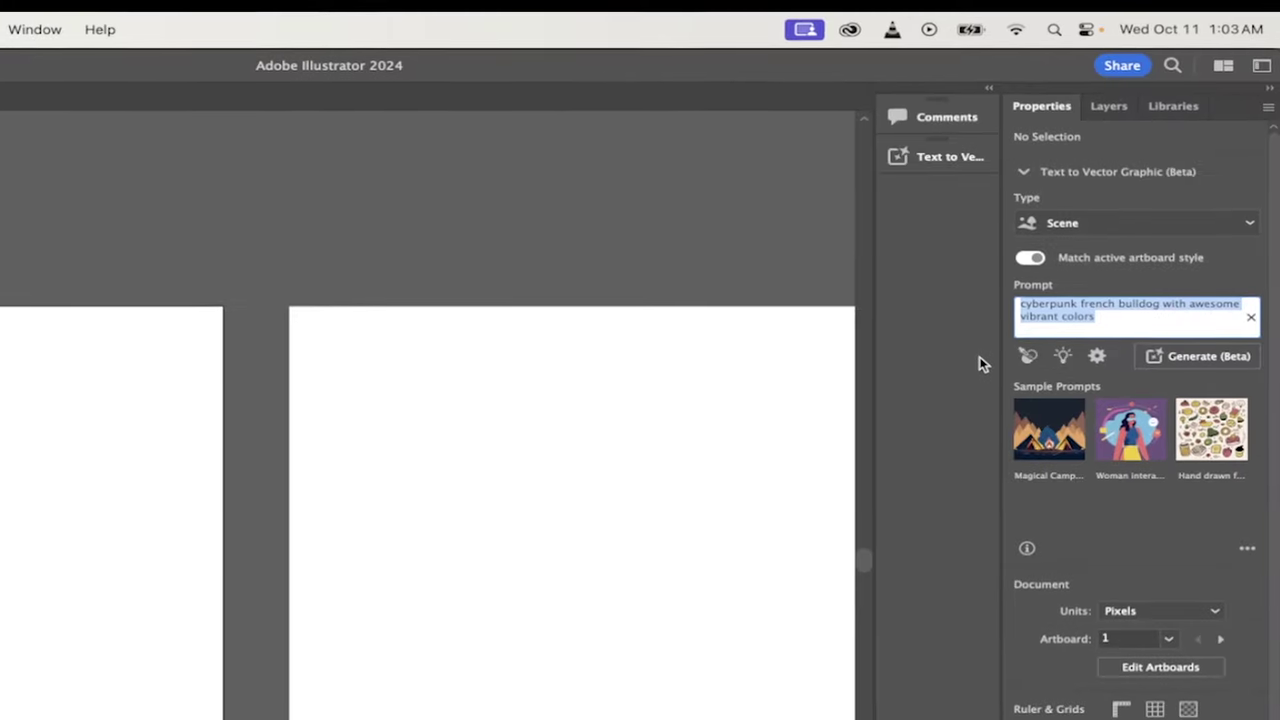
type("mountain in a scary")
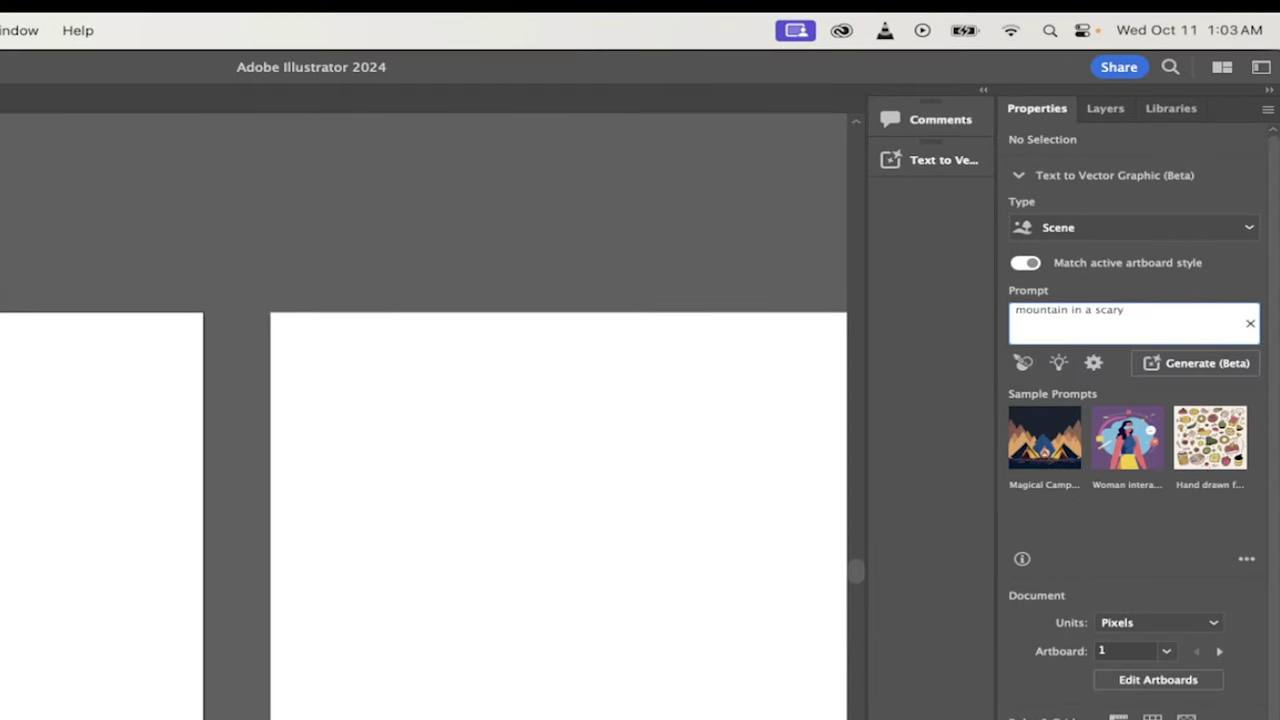
type("haunted movie")
left_click(1205, 363)
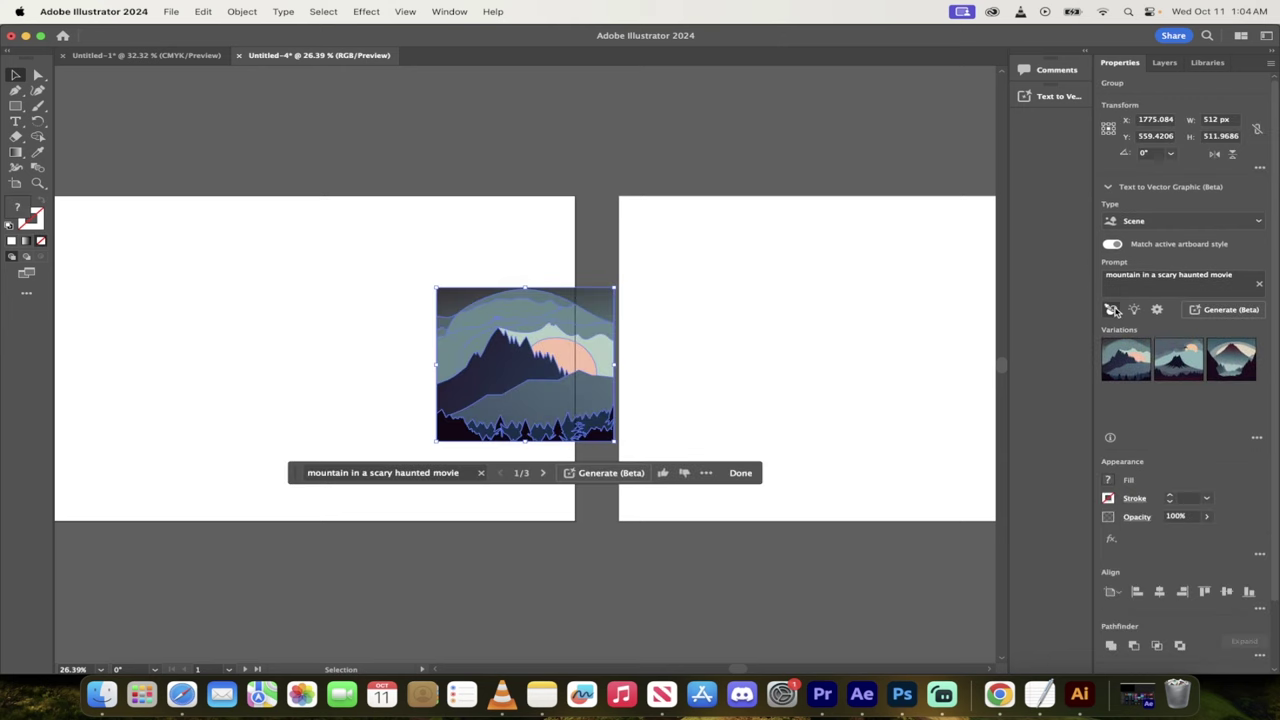
Swap to the third mountain variation and begin scaling it up proportionally
left_click(1234, 370)
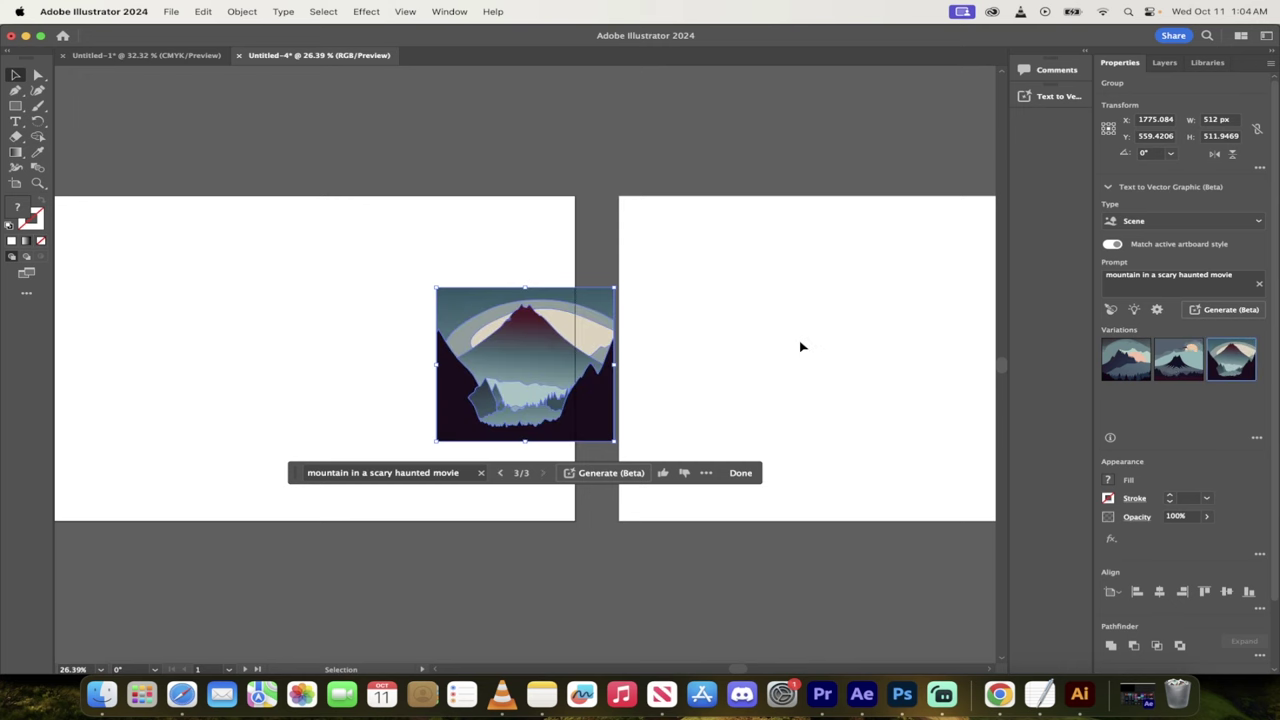
scroll(798, 346, "left", 3)
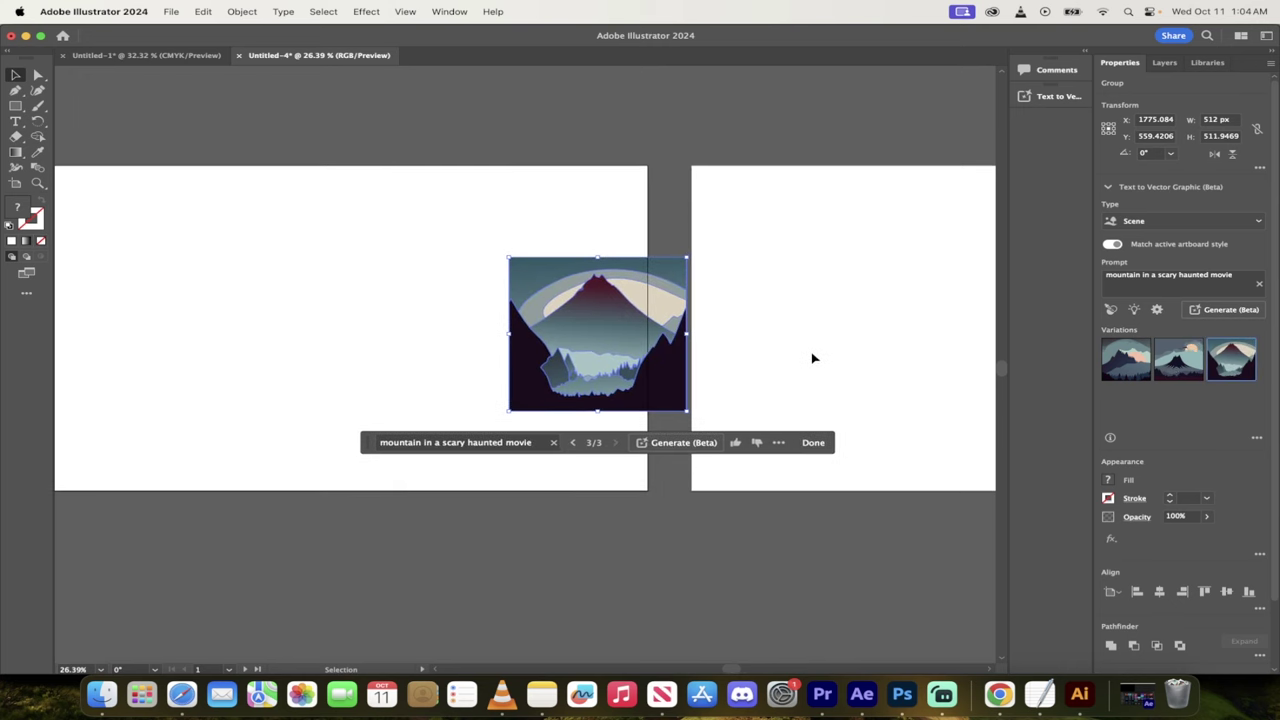
left_click(812, 358)
left_click(563, 303)
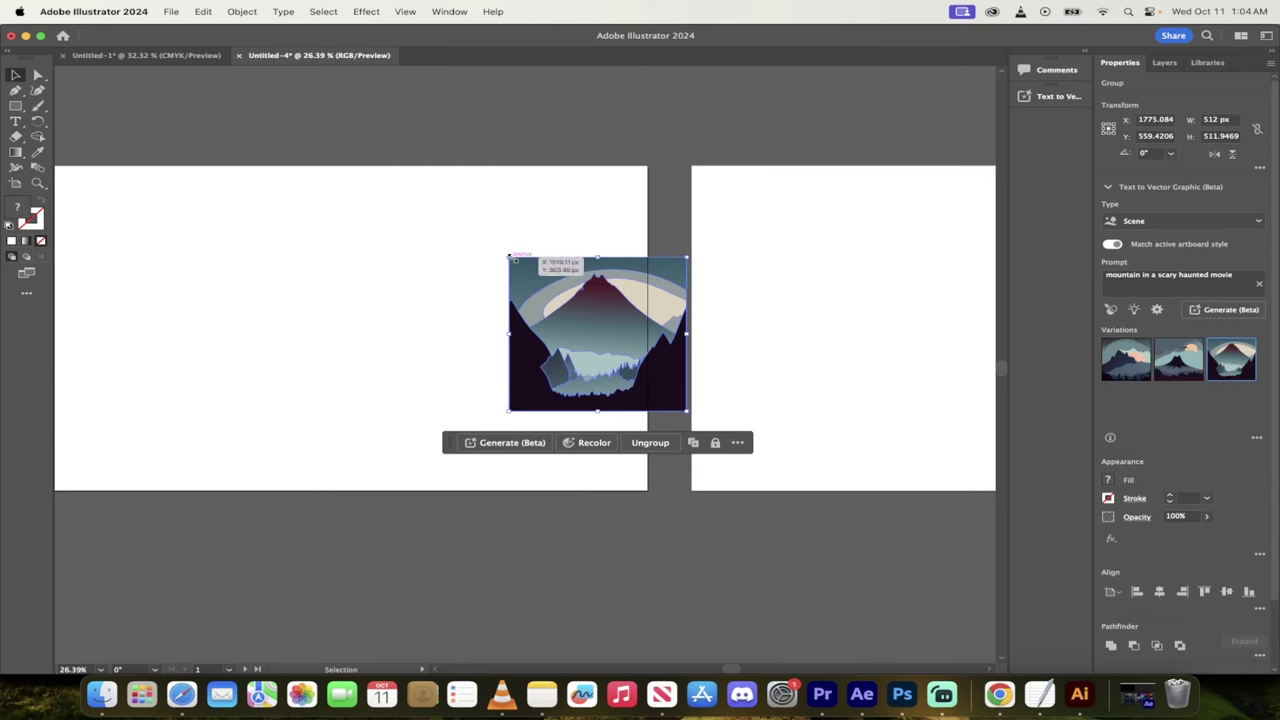
left_click_drag(505, 255, 185, 133)
Enlarge the scene to about 2058 px and position it to cover the first artboard
scroll(481, 275, "down", 3)
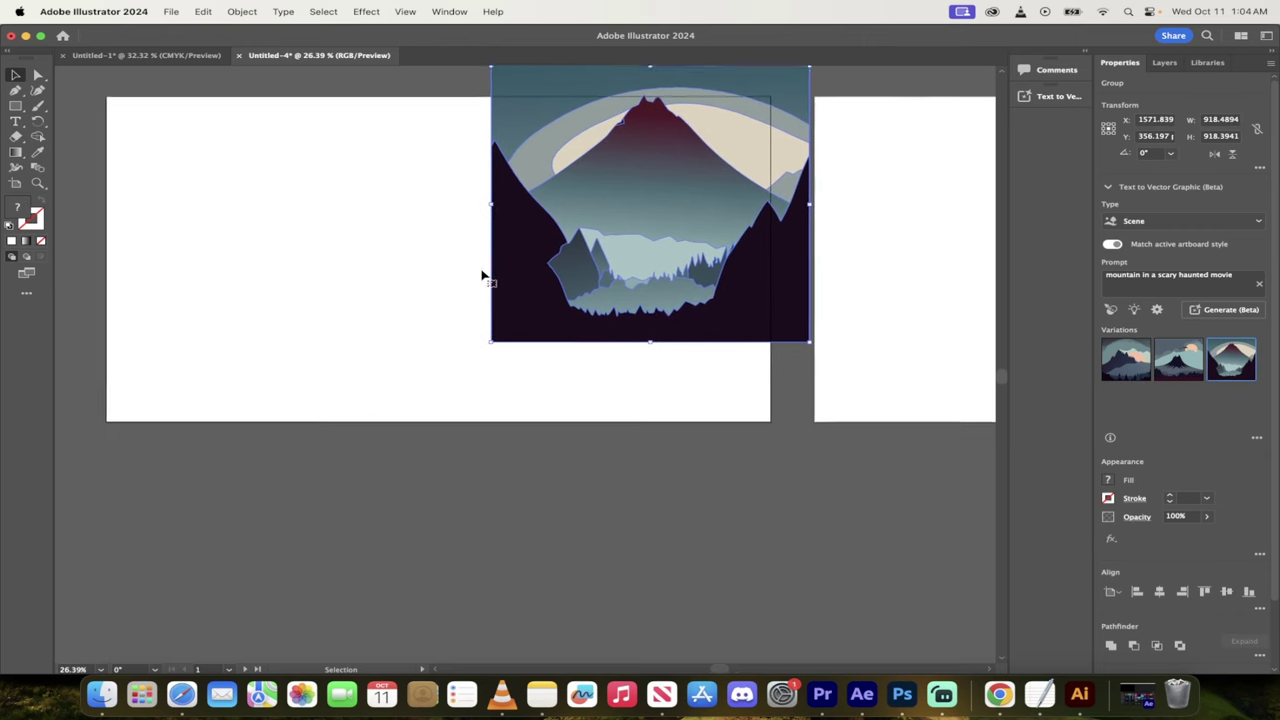
left_click_drag(531, 314, 75, 555)
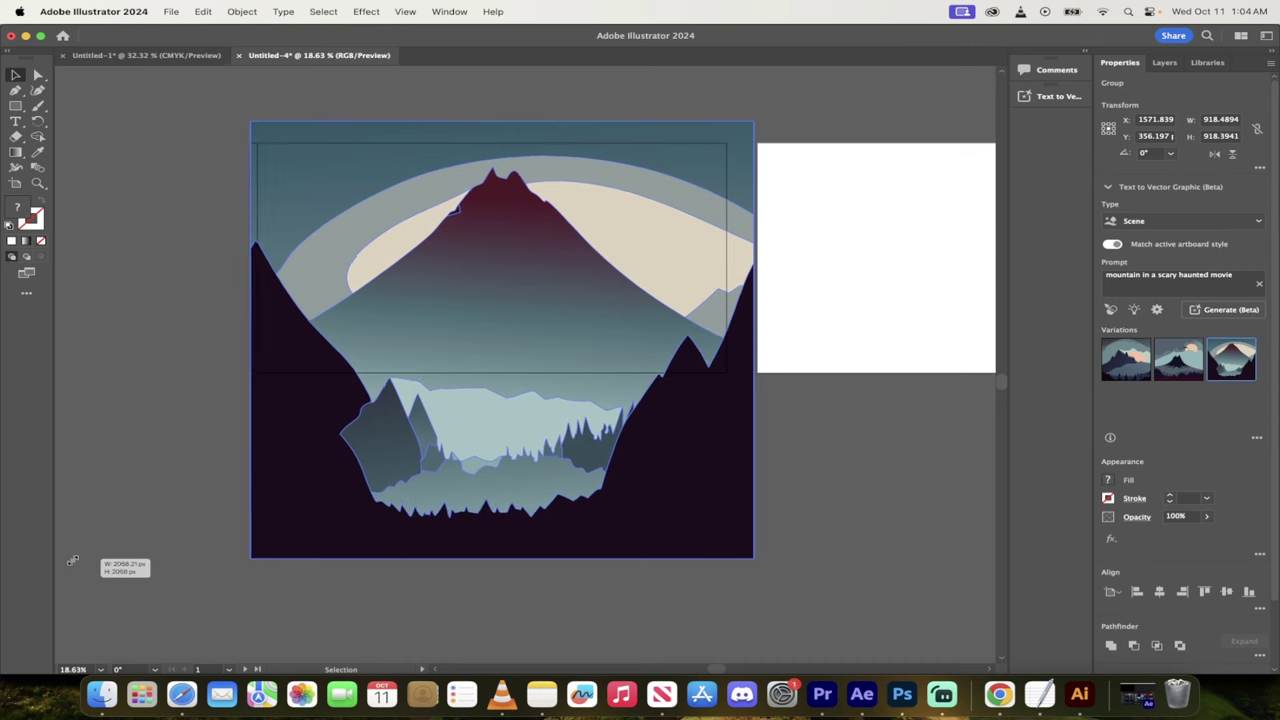
mouse_move(412, 237)
left_mouse_down()
mouse_move(400, 180)
mouse_move(401, 222)
left_mouse_up()
key("Return")
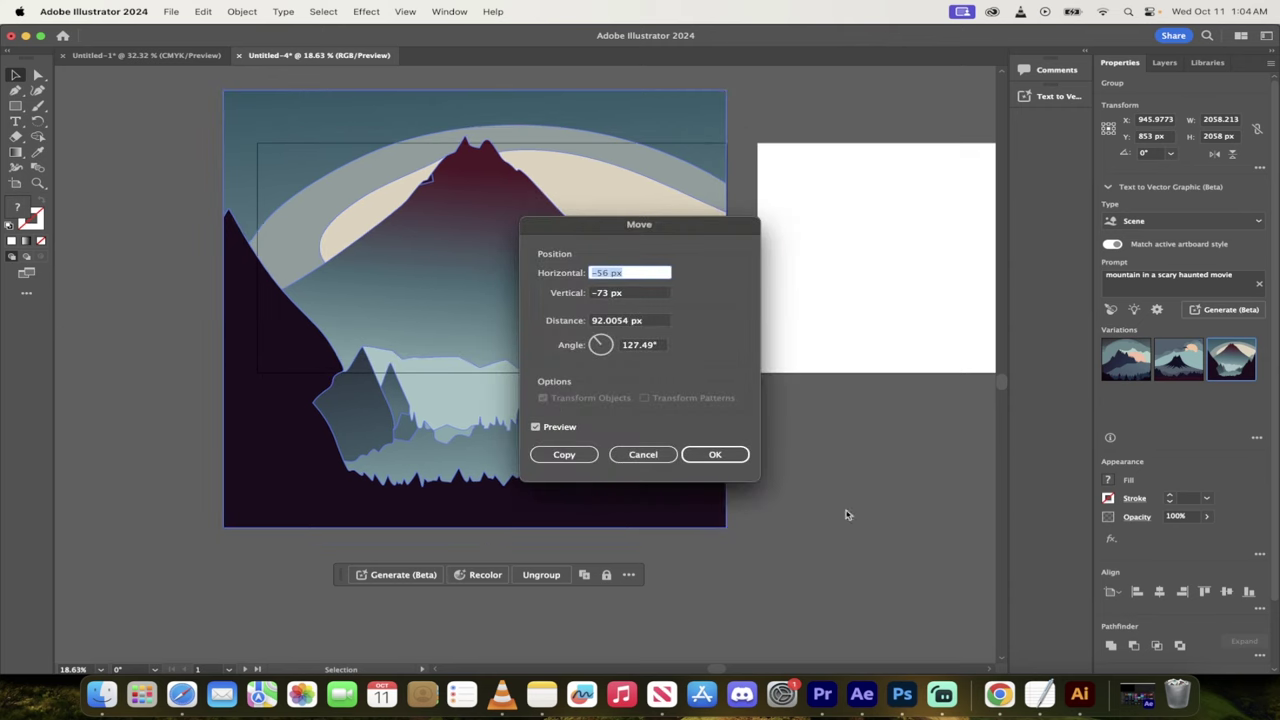
left_click(730, 455)
left_click_drag(647, 252, 656, 261)
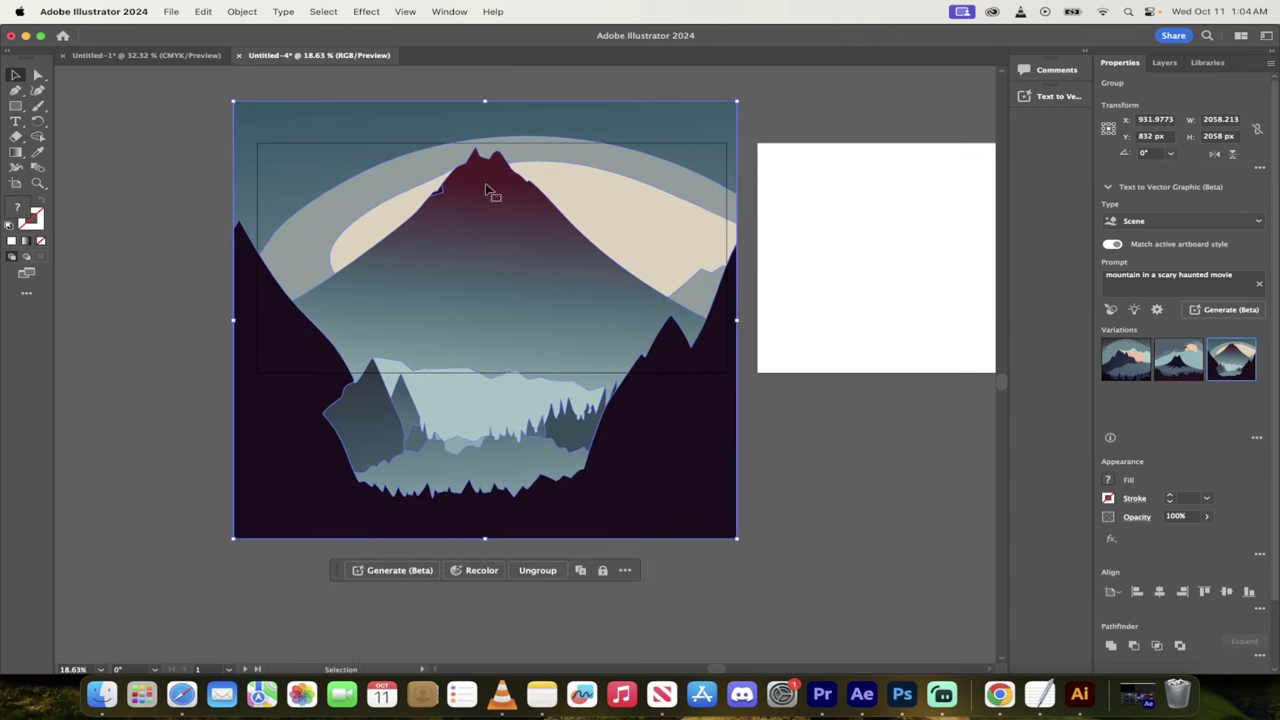
left_click(116, 94)
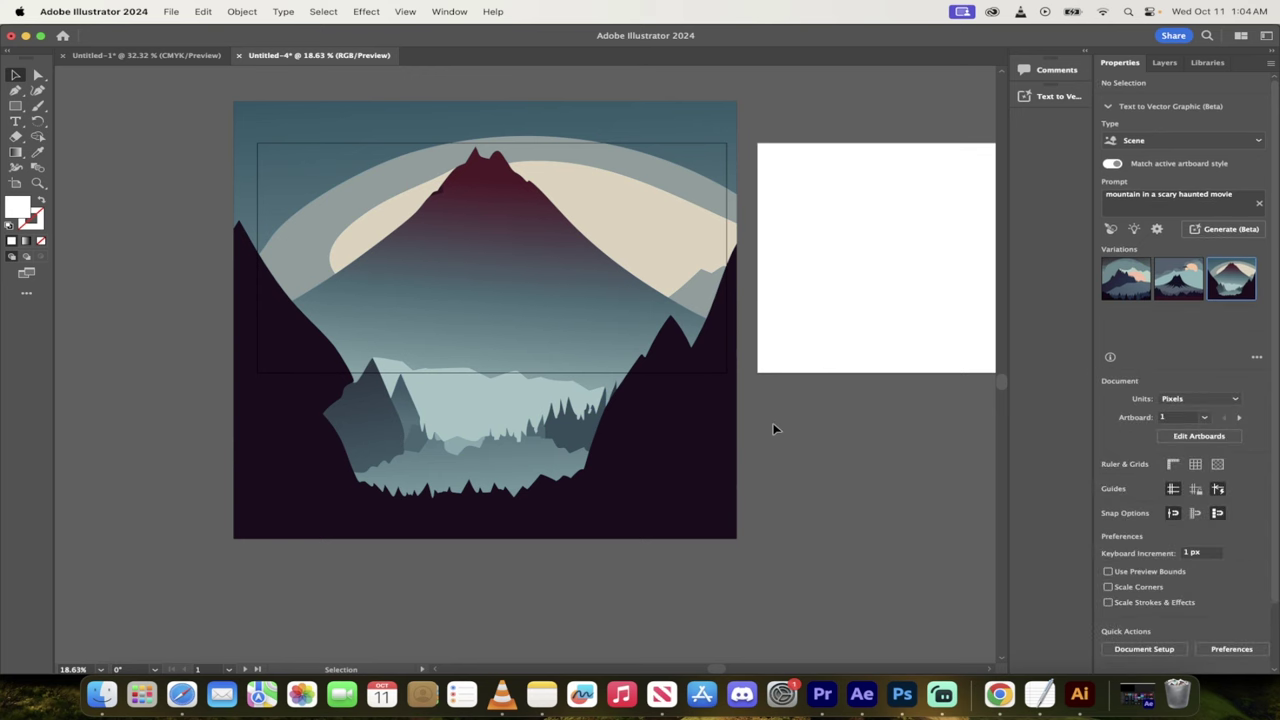
On artboard 2, generate an Icon-type vector from the prompt 'french bulldog icon'
scroll(797, 424, "right", 5)
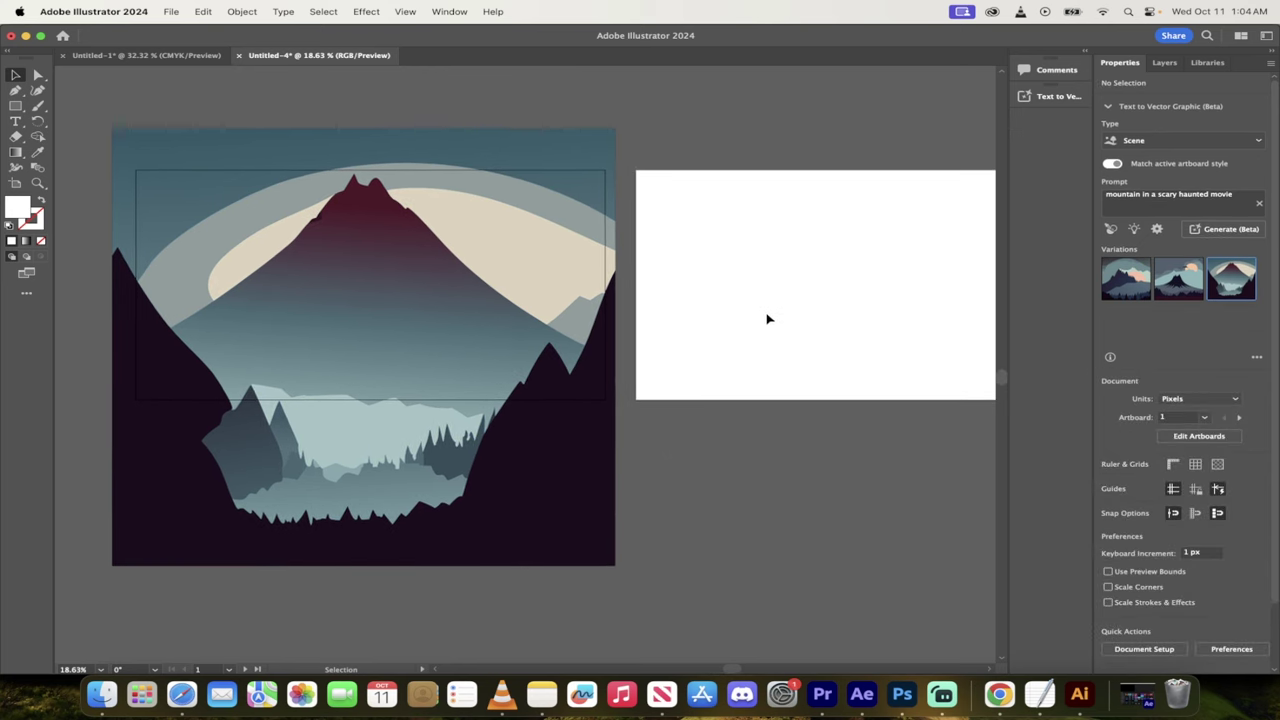
left_click(768, 316)
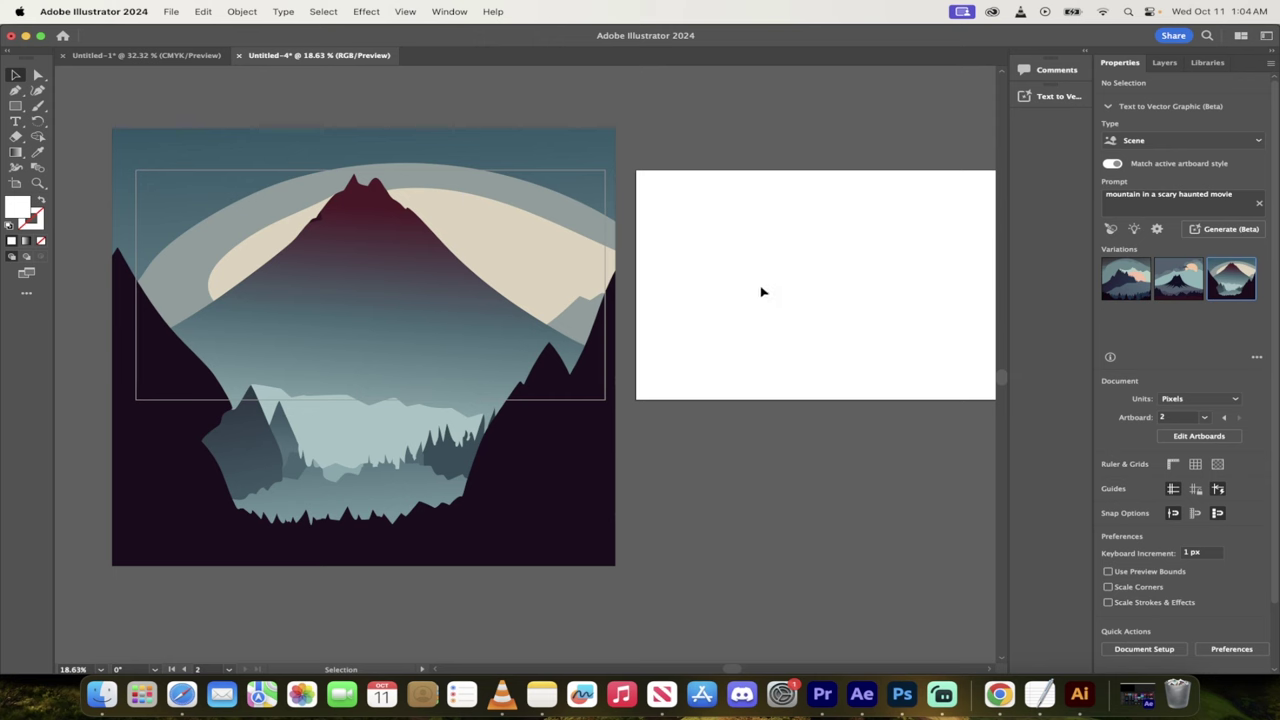
left_click(1145, 148)
left_click(1164, 192)
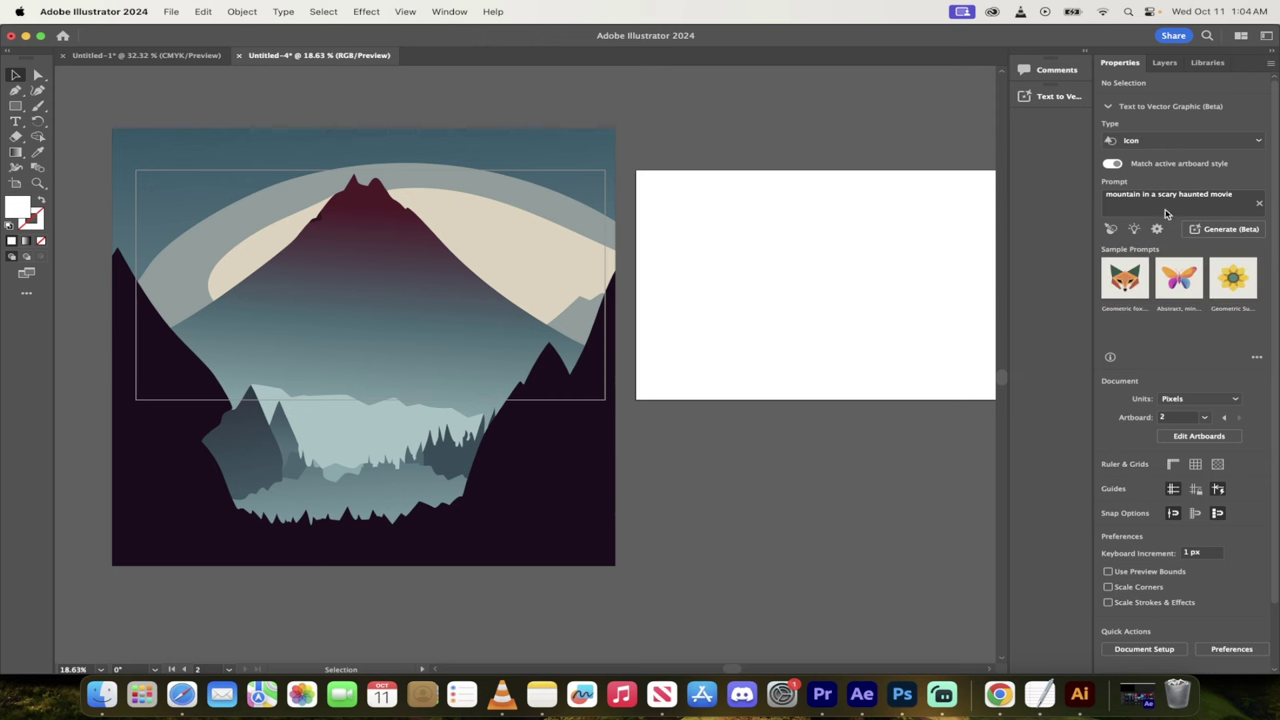
triple_click(1166, 195)
type("french")
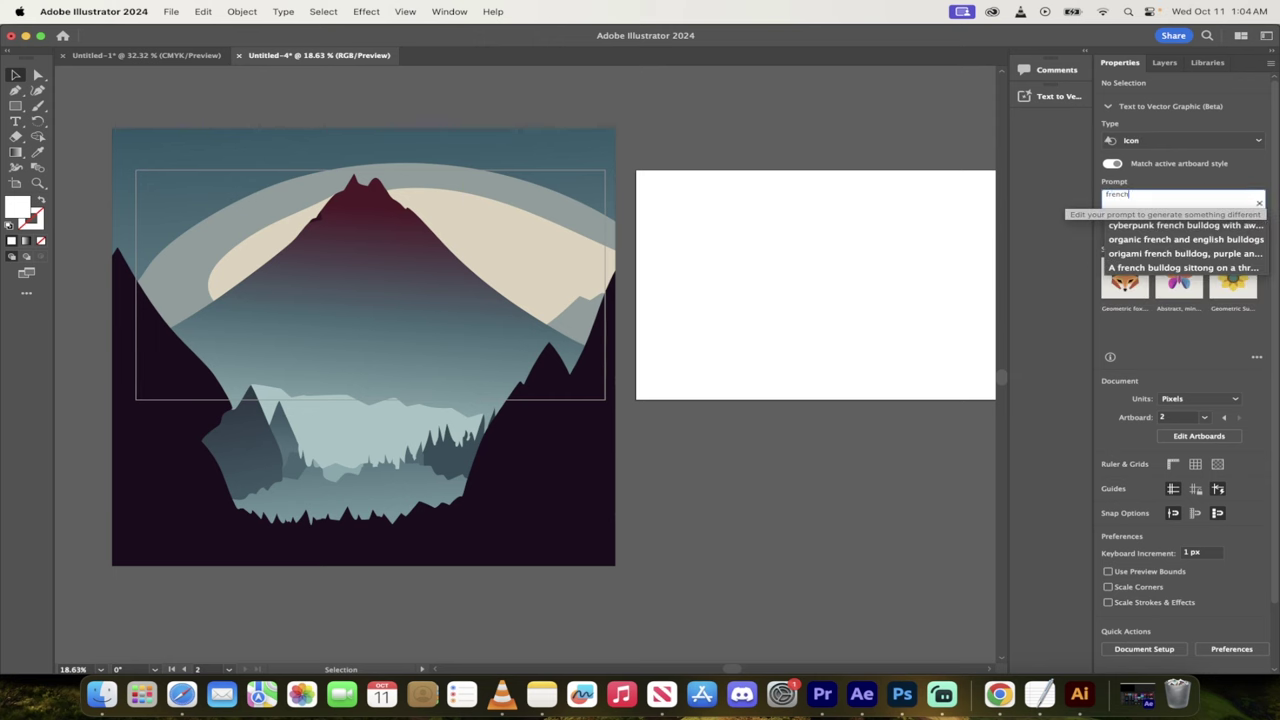
type(" bulldog icon")
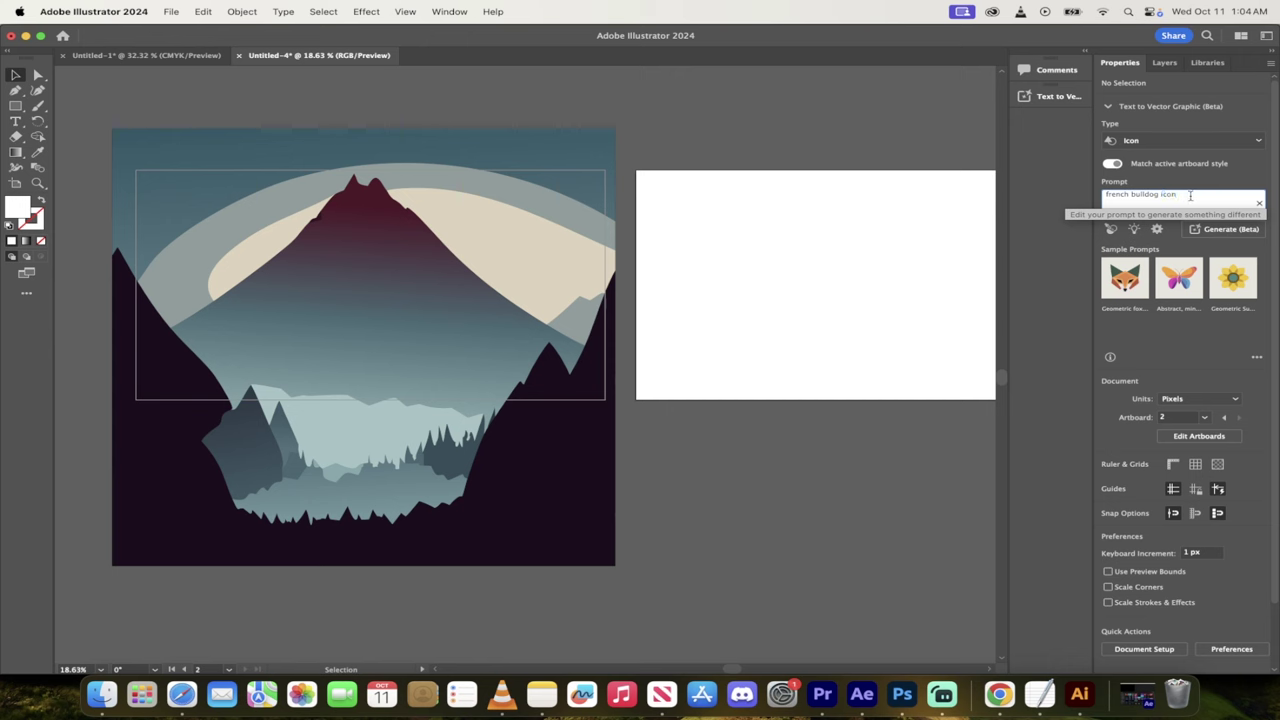
left_click(1228, 231)
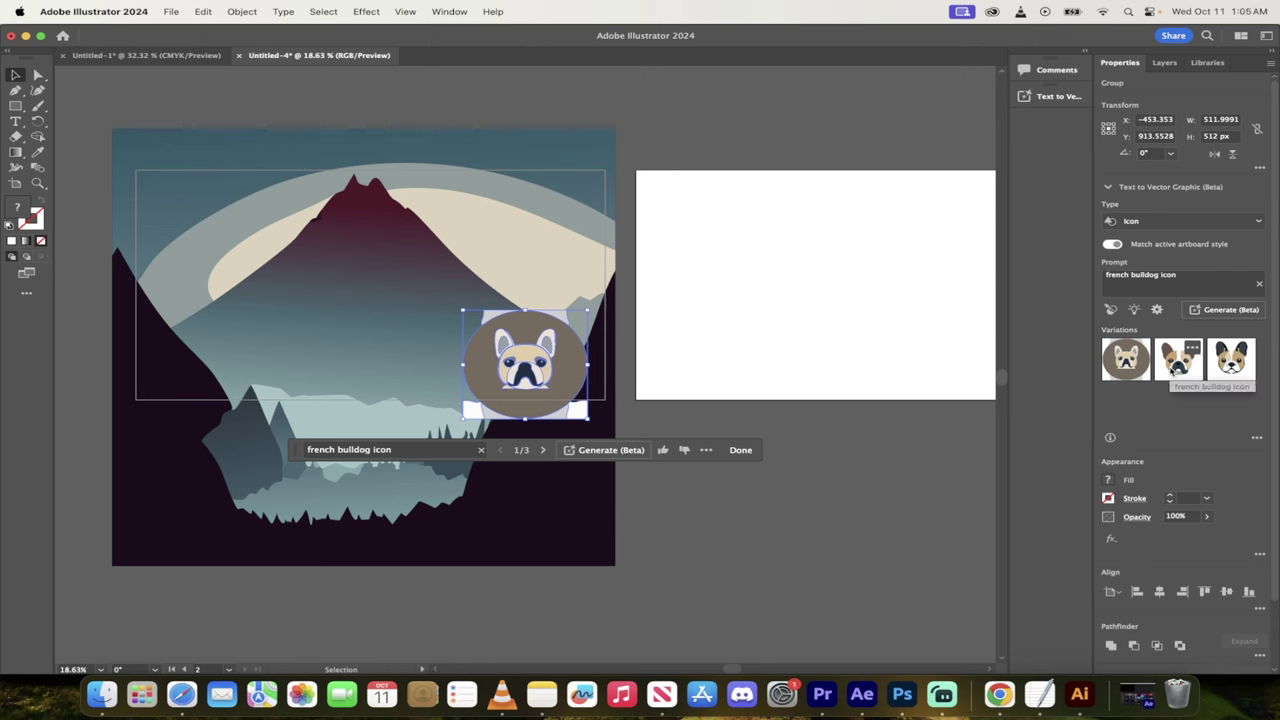
Use the second bulldog variation, set it on the mountain peak, then direct-select an ear path
left_click(1178, 365)
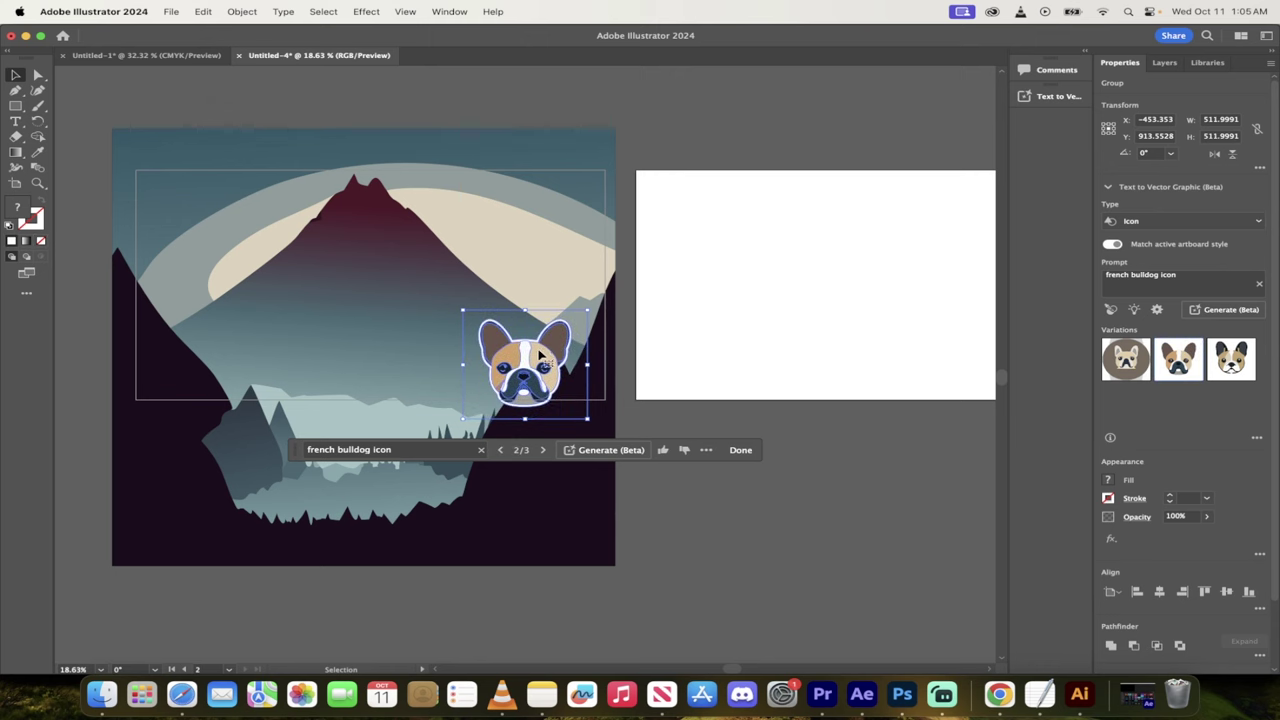
left_click_drag(532, 346, 379, 146)
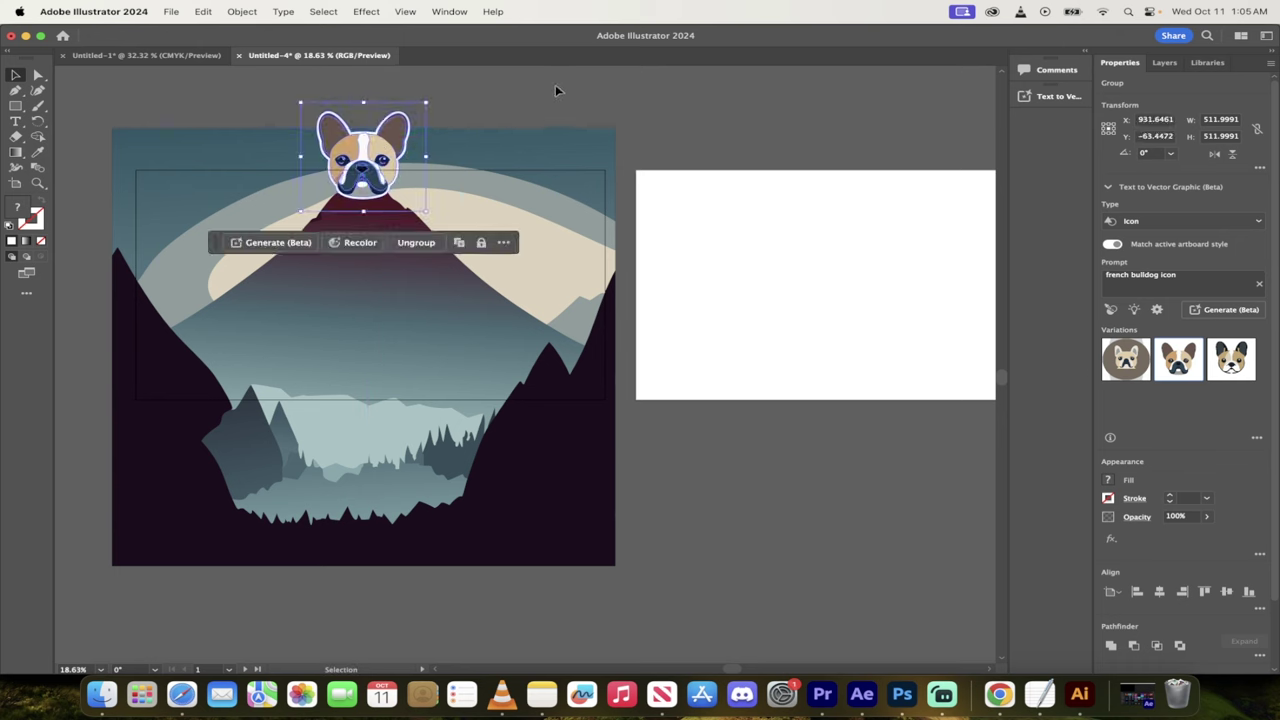
left_click(555, 84)
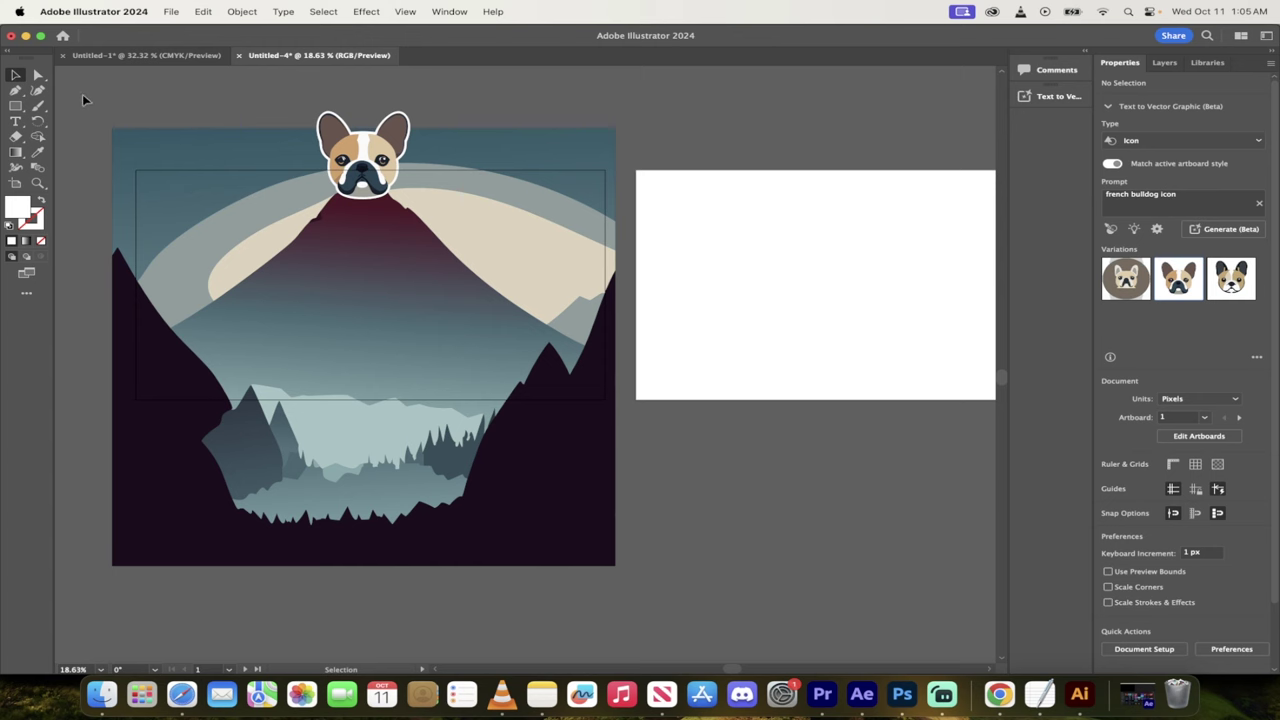
left_click(38, 75)
left_click(398, 148)
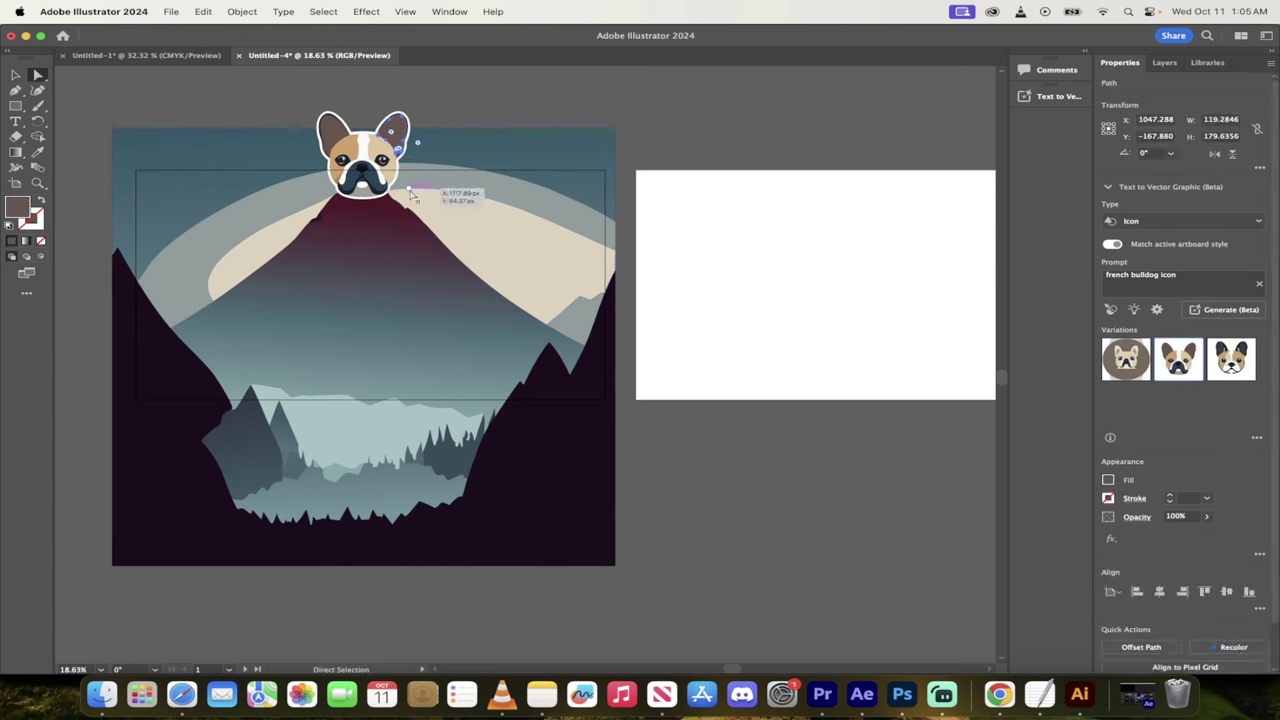
In Layers, expand Layer 1 and its nested icon and scene groups, then collapse the side dock
left_click(1164, 62)
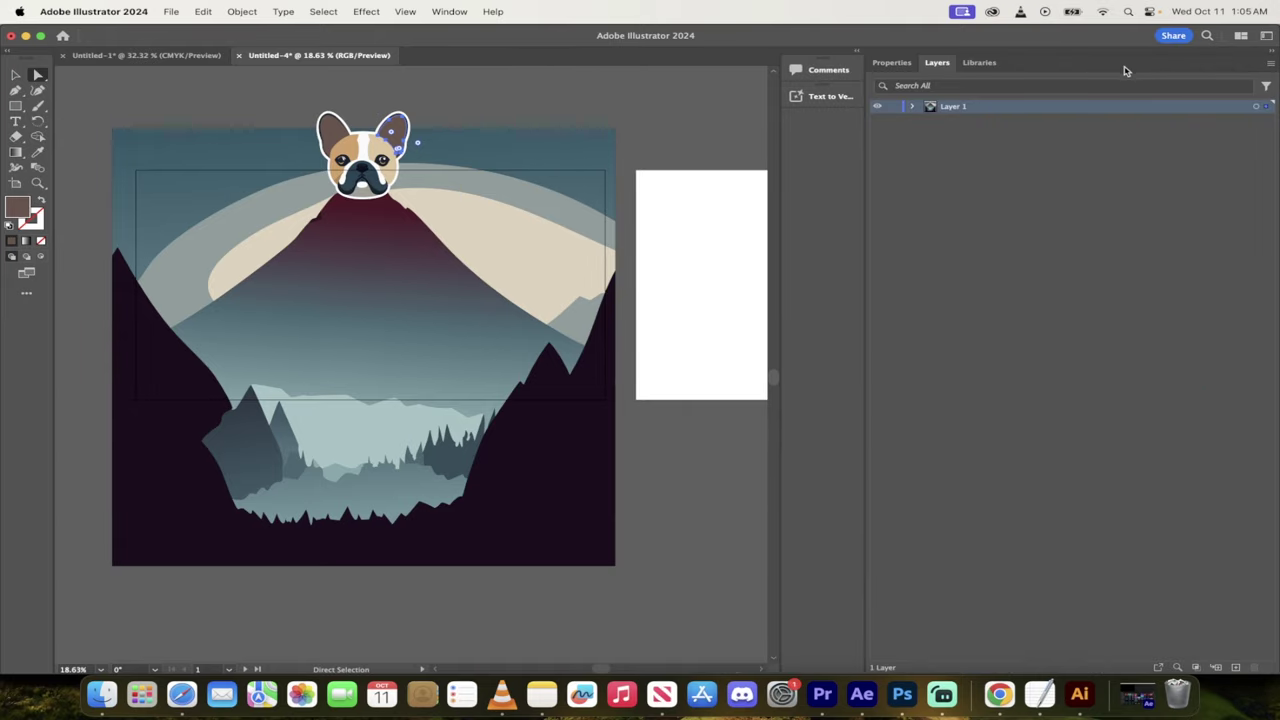
left_click(911, 107)
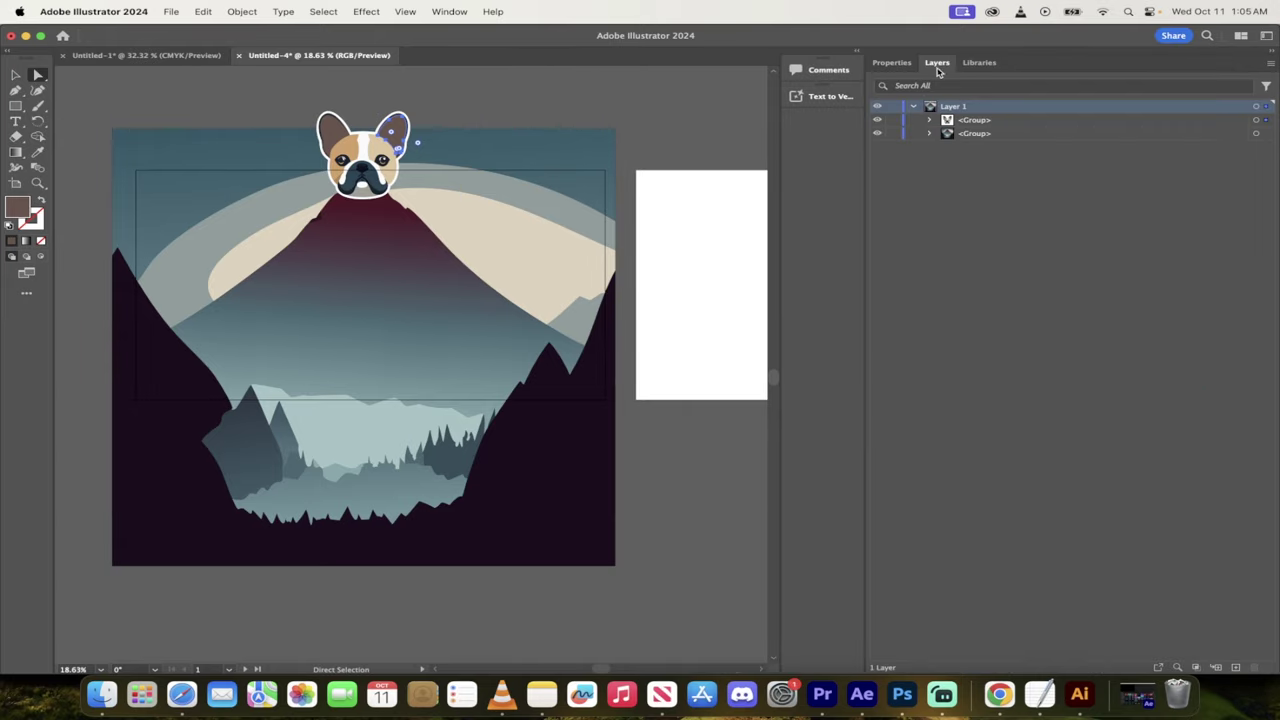
left_click(930, 120)
left_click(930, 161)
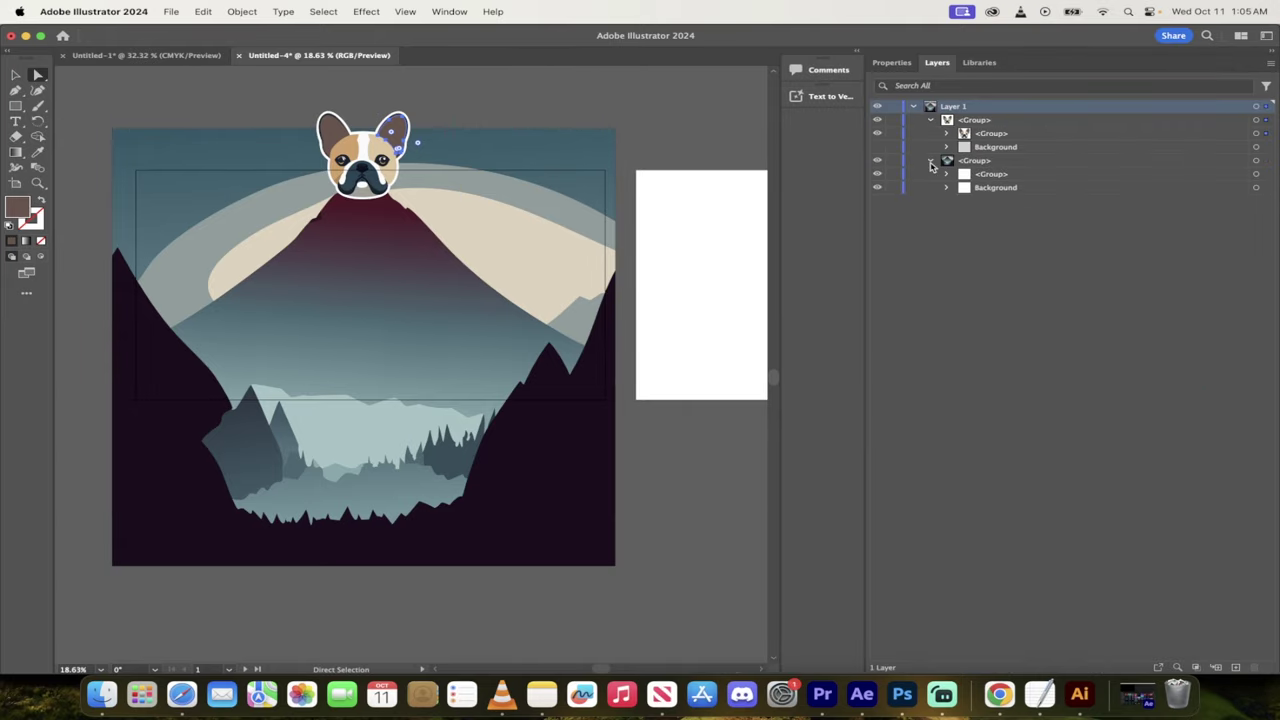
left_click(947, 174)
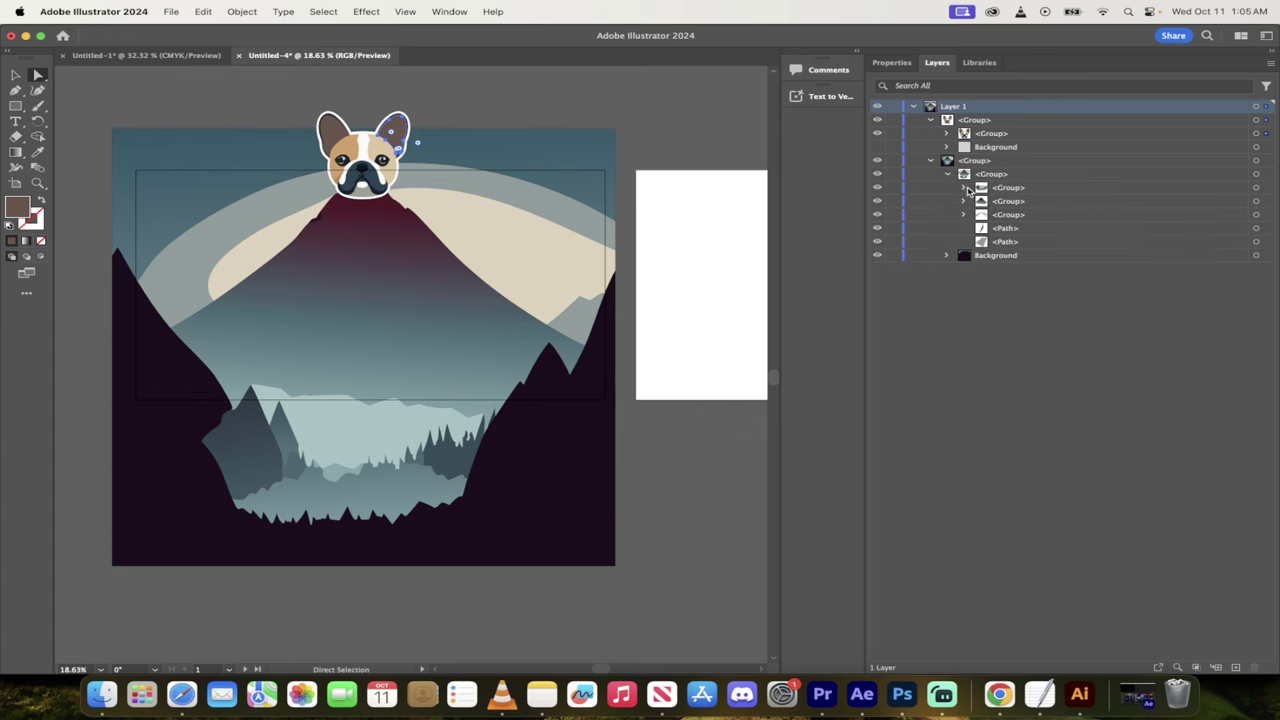
left_click(964, 188)
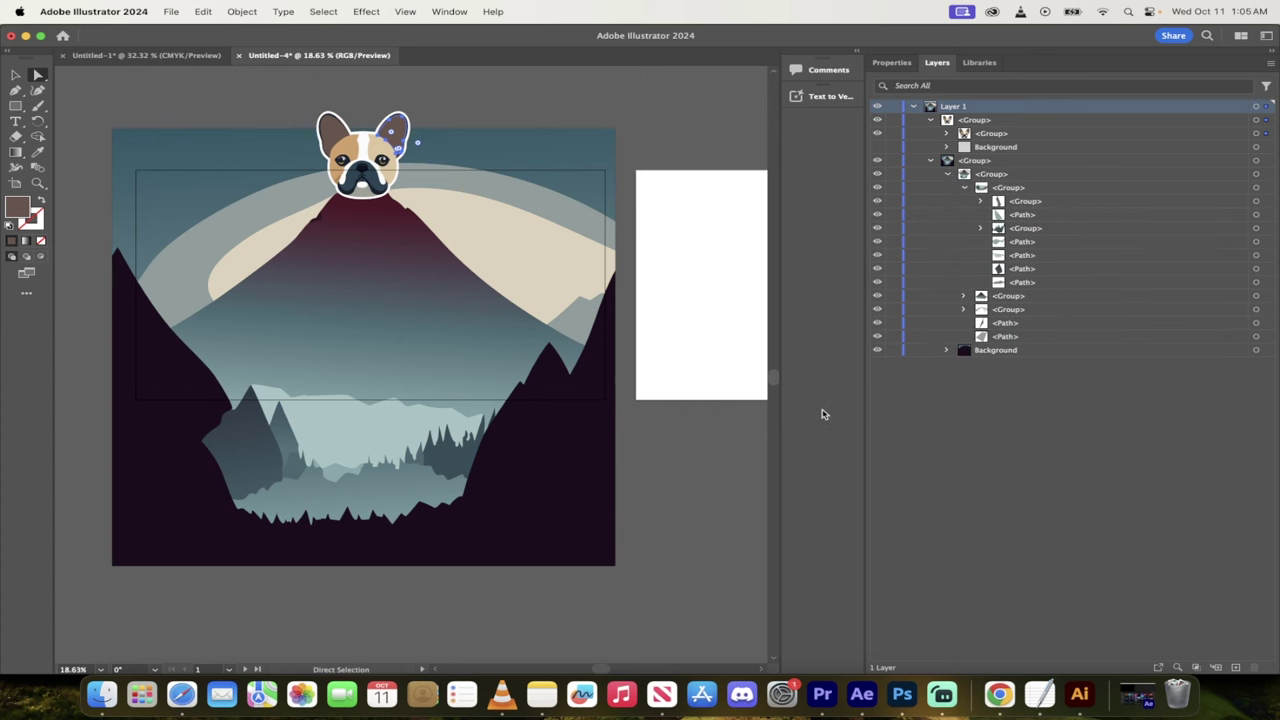
left_click_drag(780, 405, 845, 408)
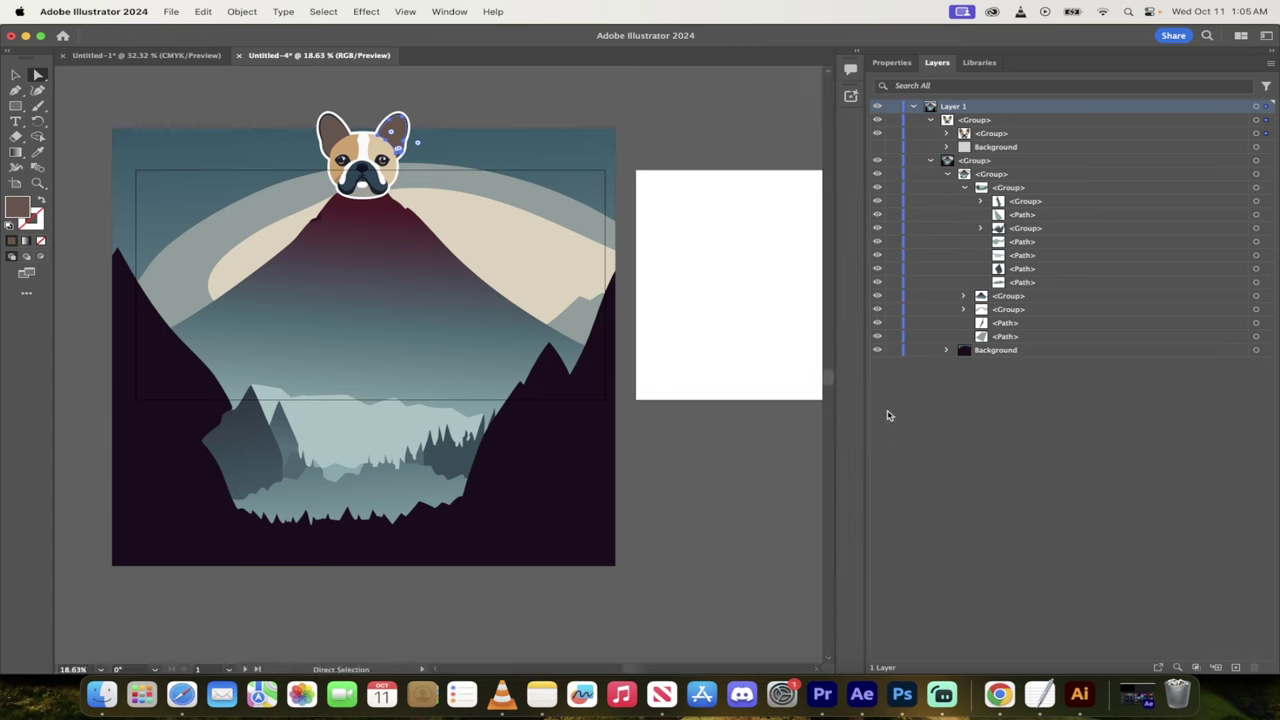